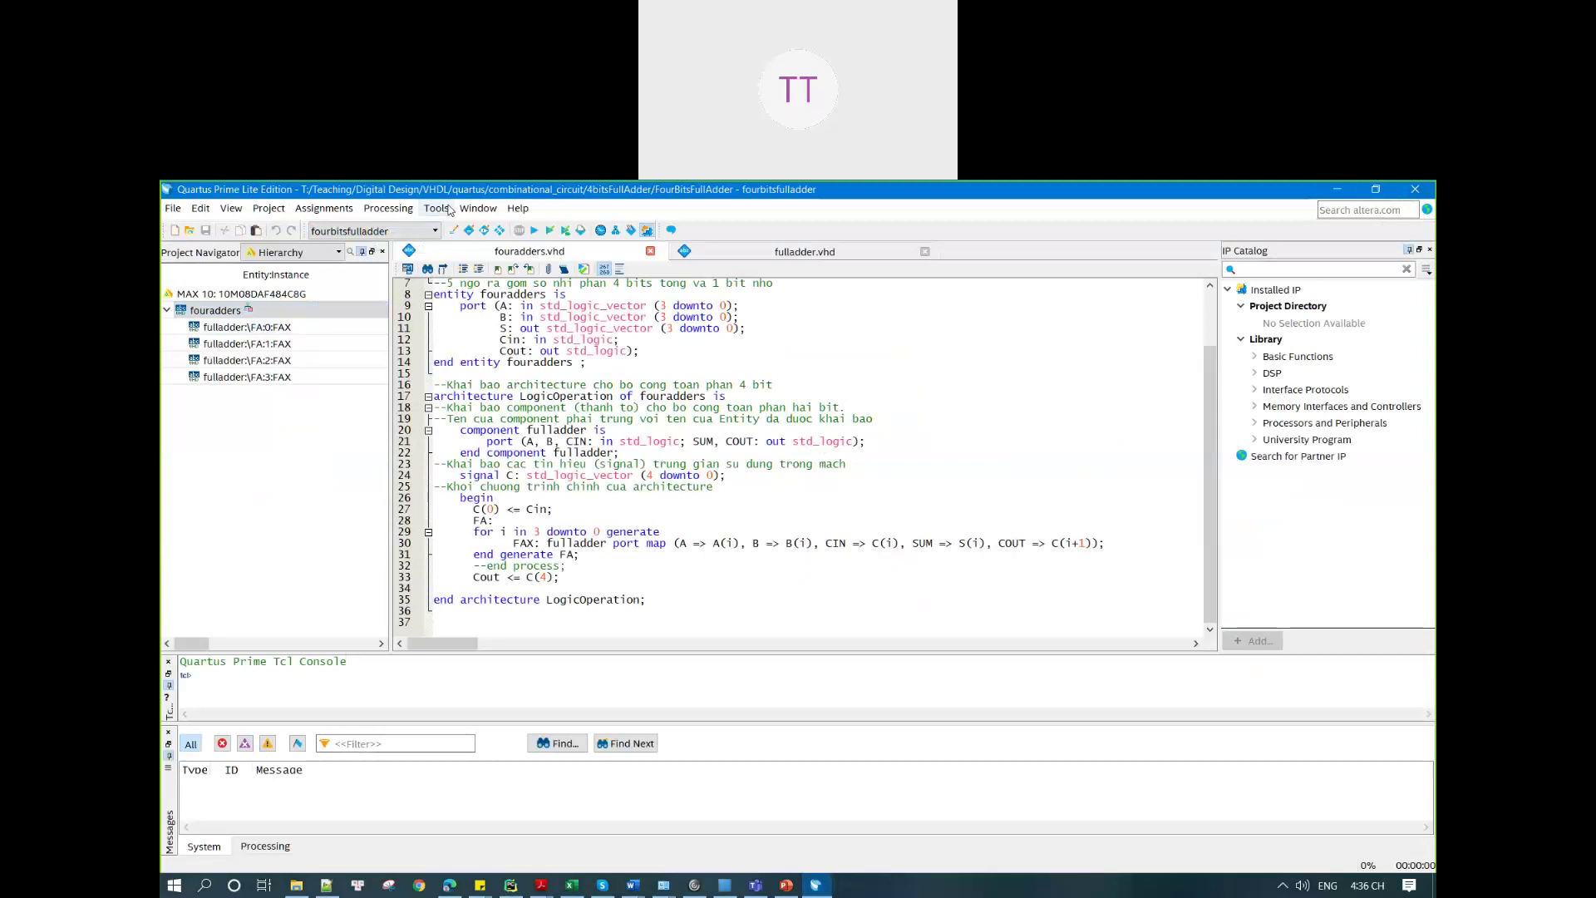
# Step: Switch the Project Navigator from the design hierarchy to the project's file list
pyautogui.click(388, 207)
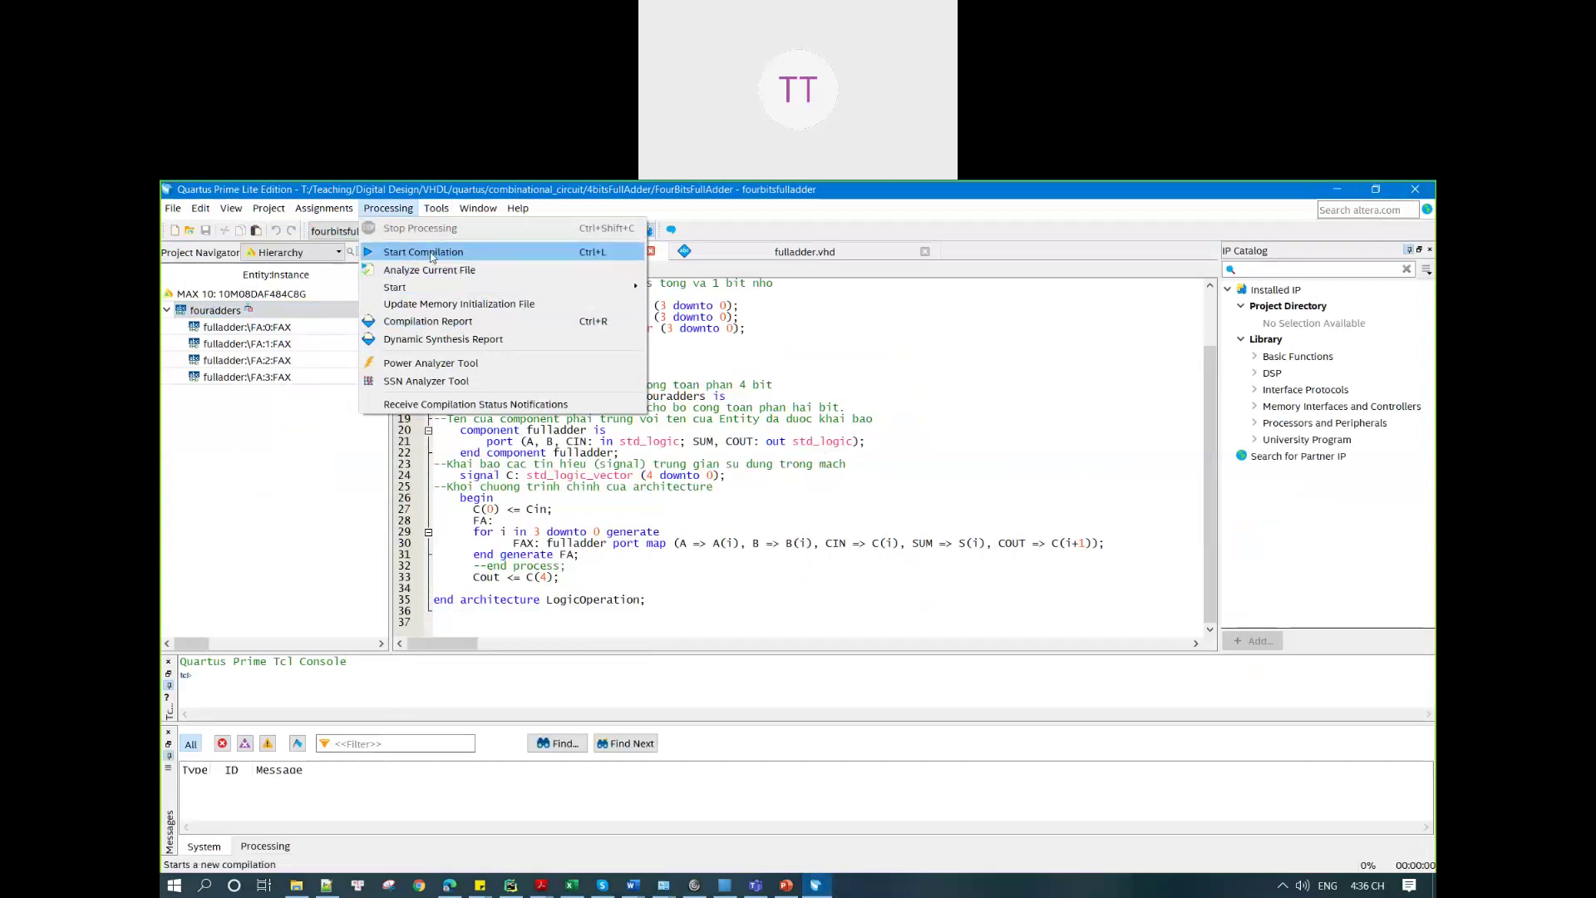
pyautogui.click(291, 252)
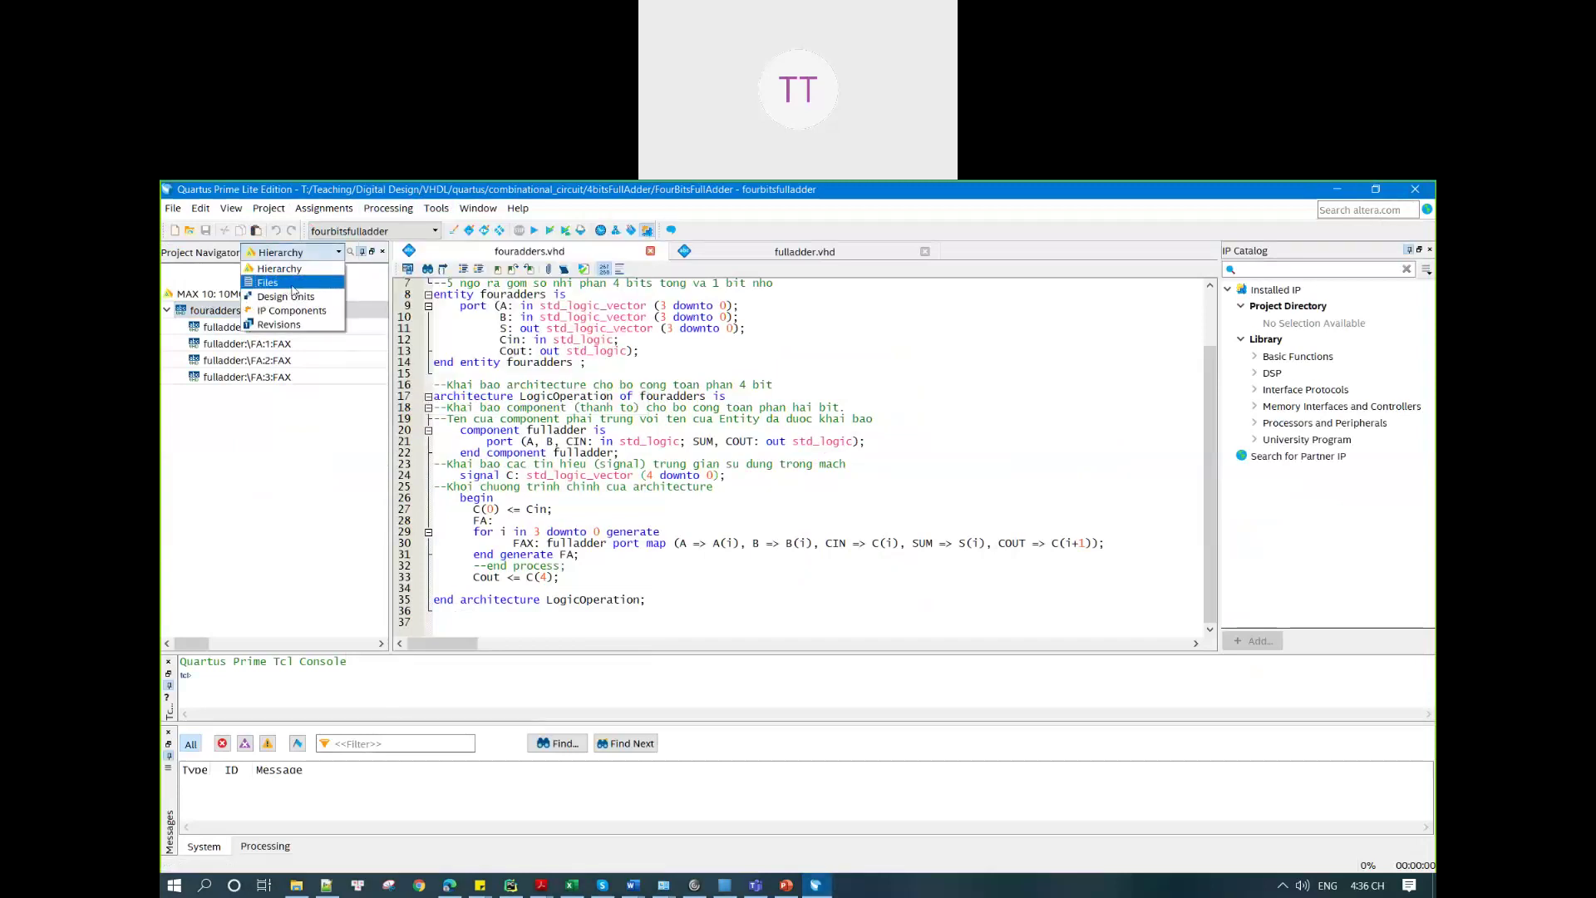
pyautogui.click(292, 282)
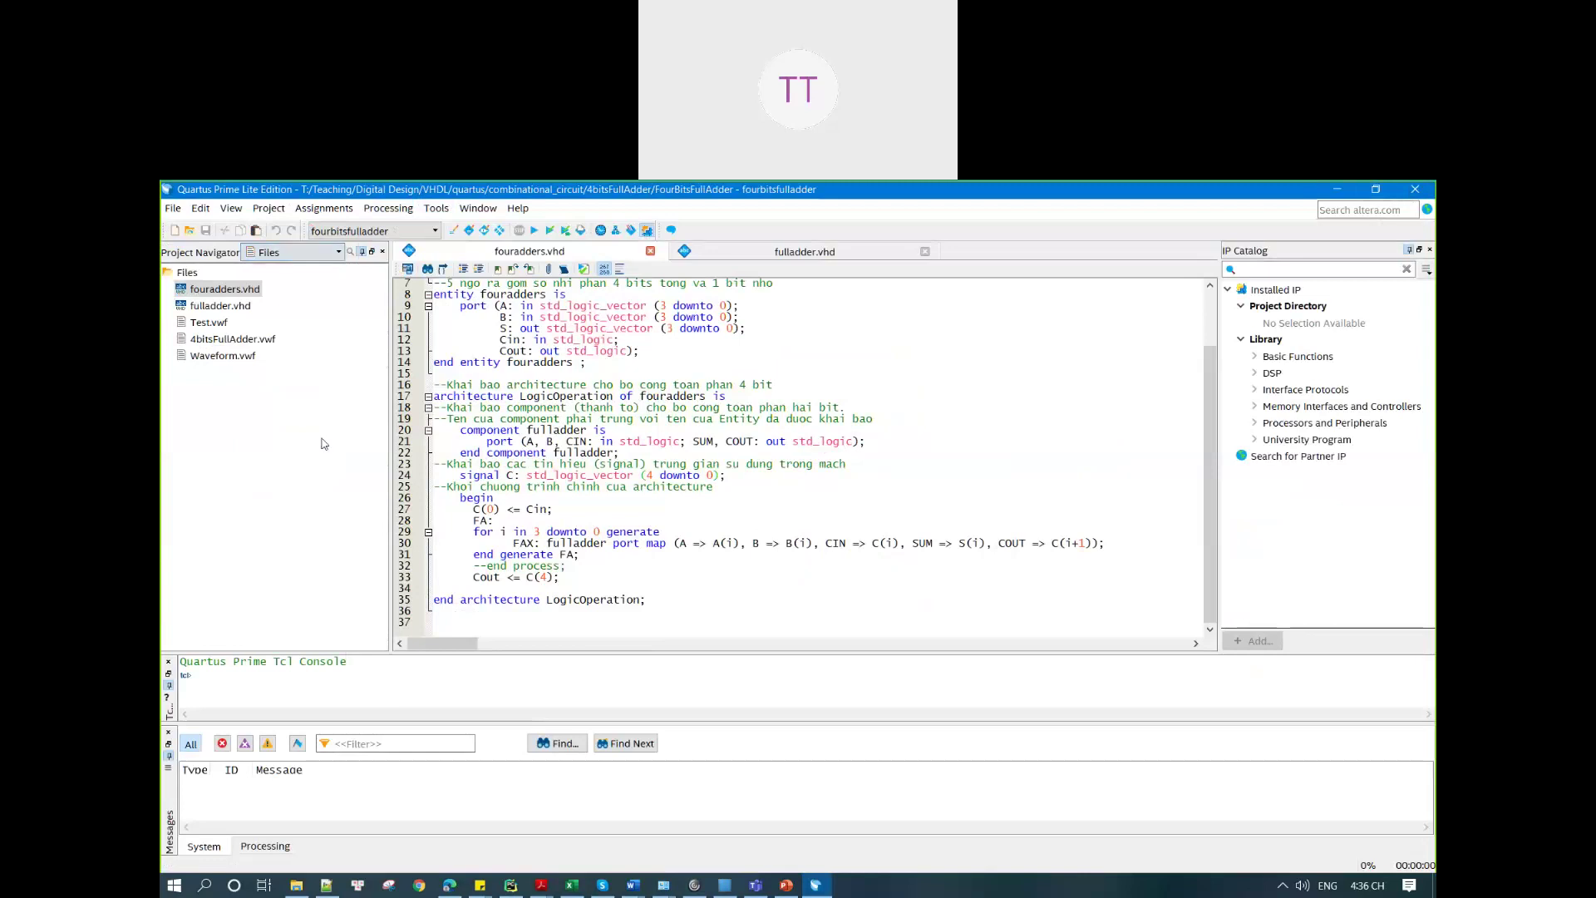
# Step: View Waveform.vwf and 4bitsFullAdder.vwf one after the other to check their signals, closing each one
pyautogui.doubleClick(232, 356)
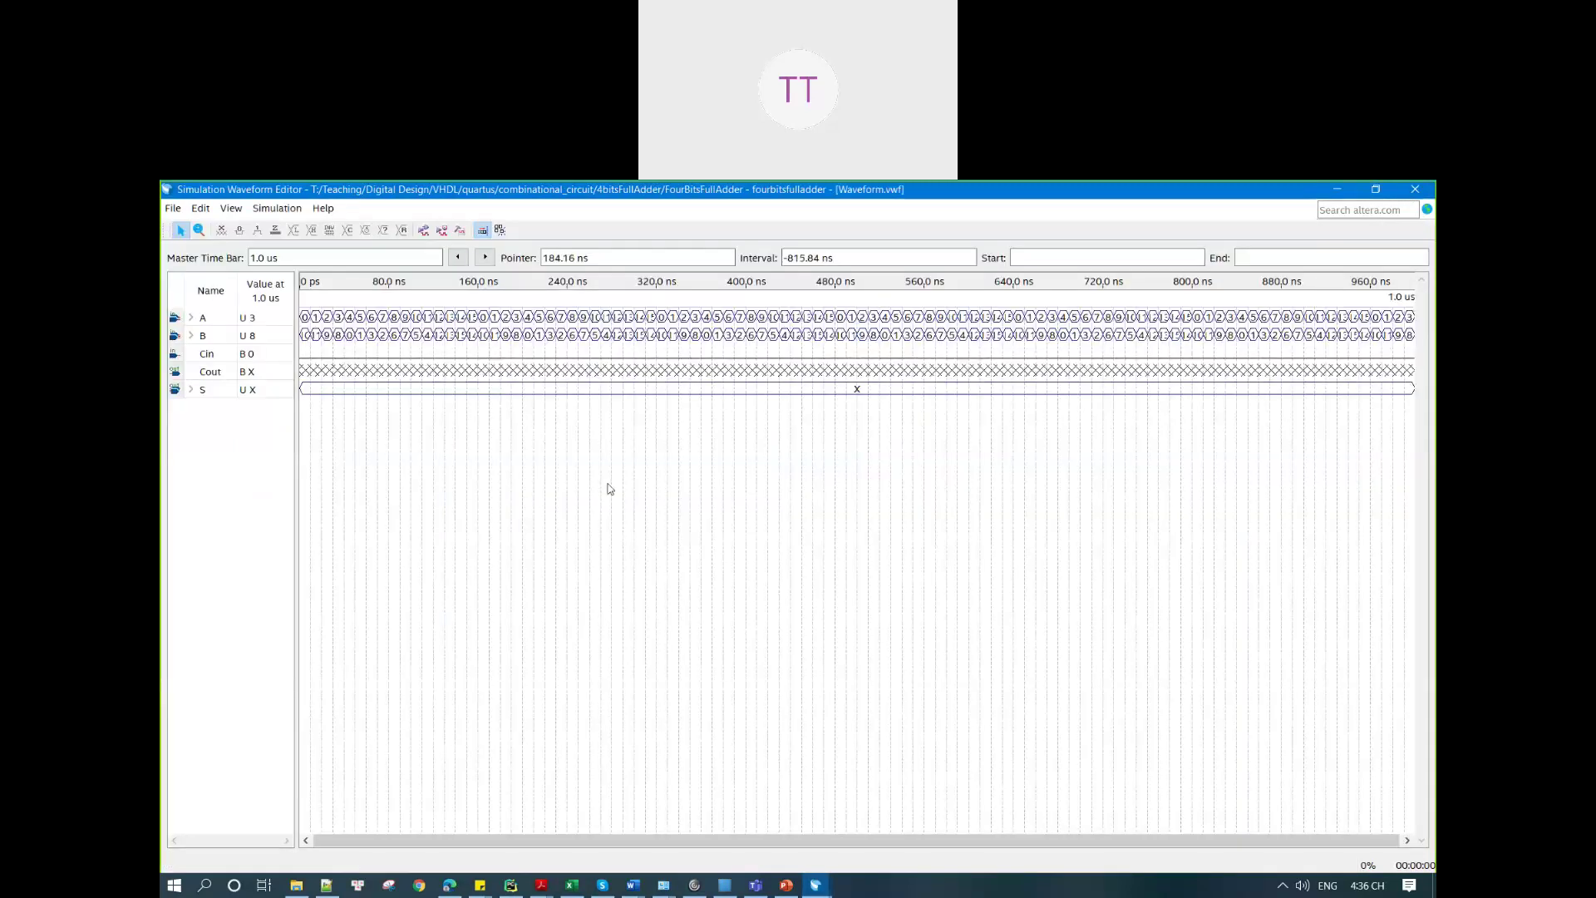
pyautogui.click(1413, 190)
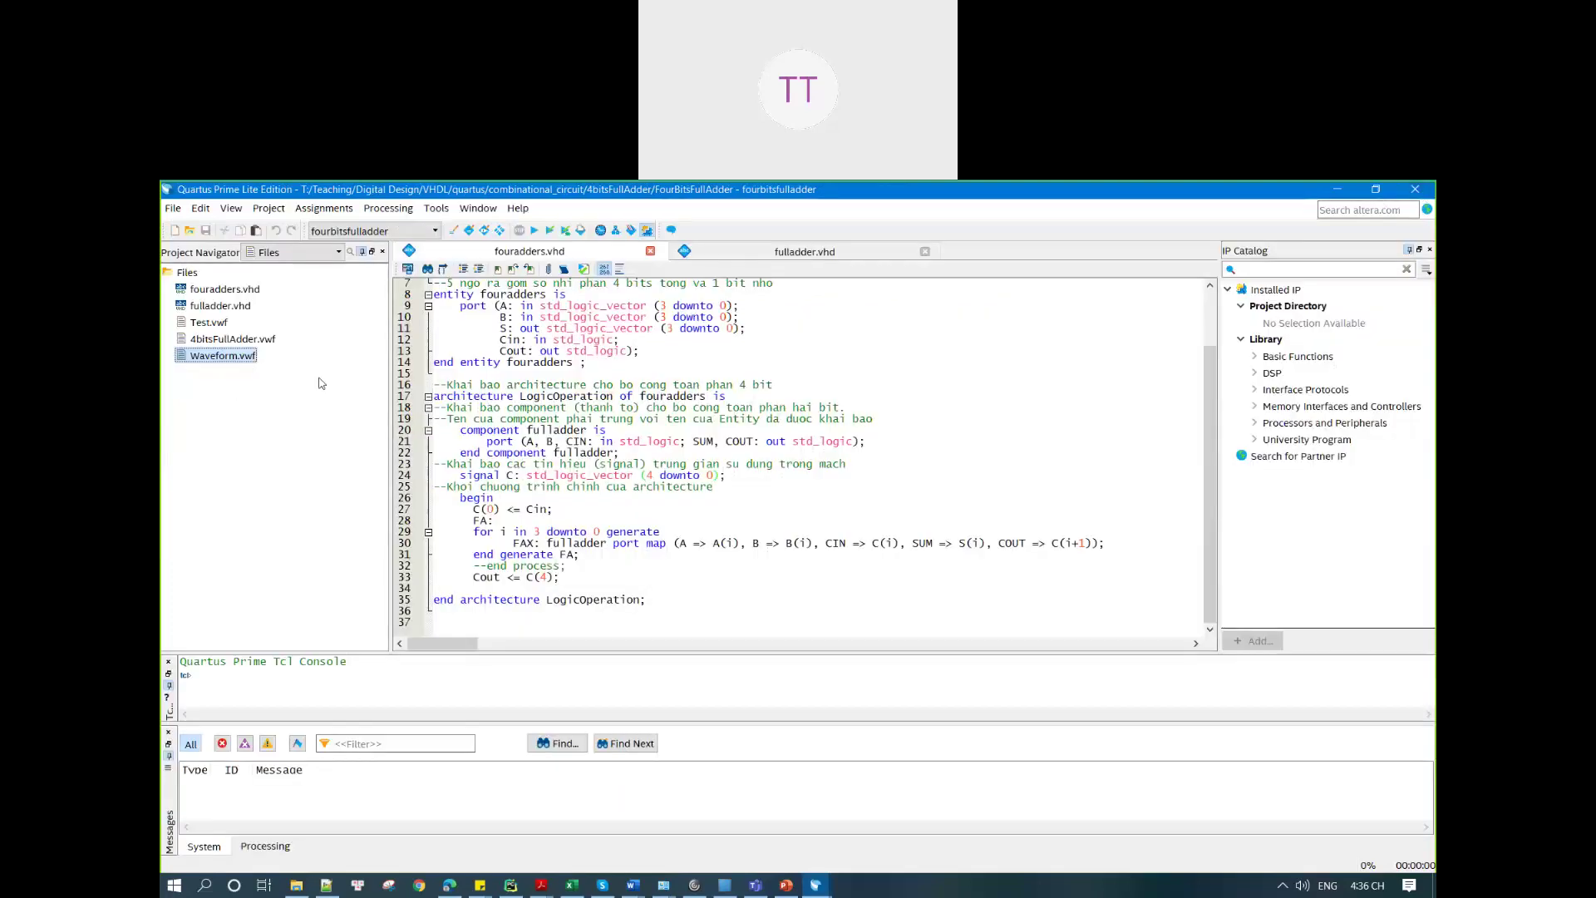
pyautogui.doubleClick(266, 341)
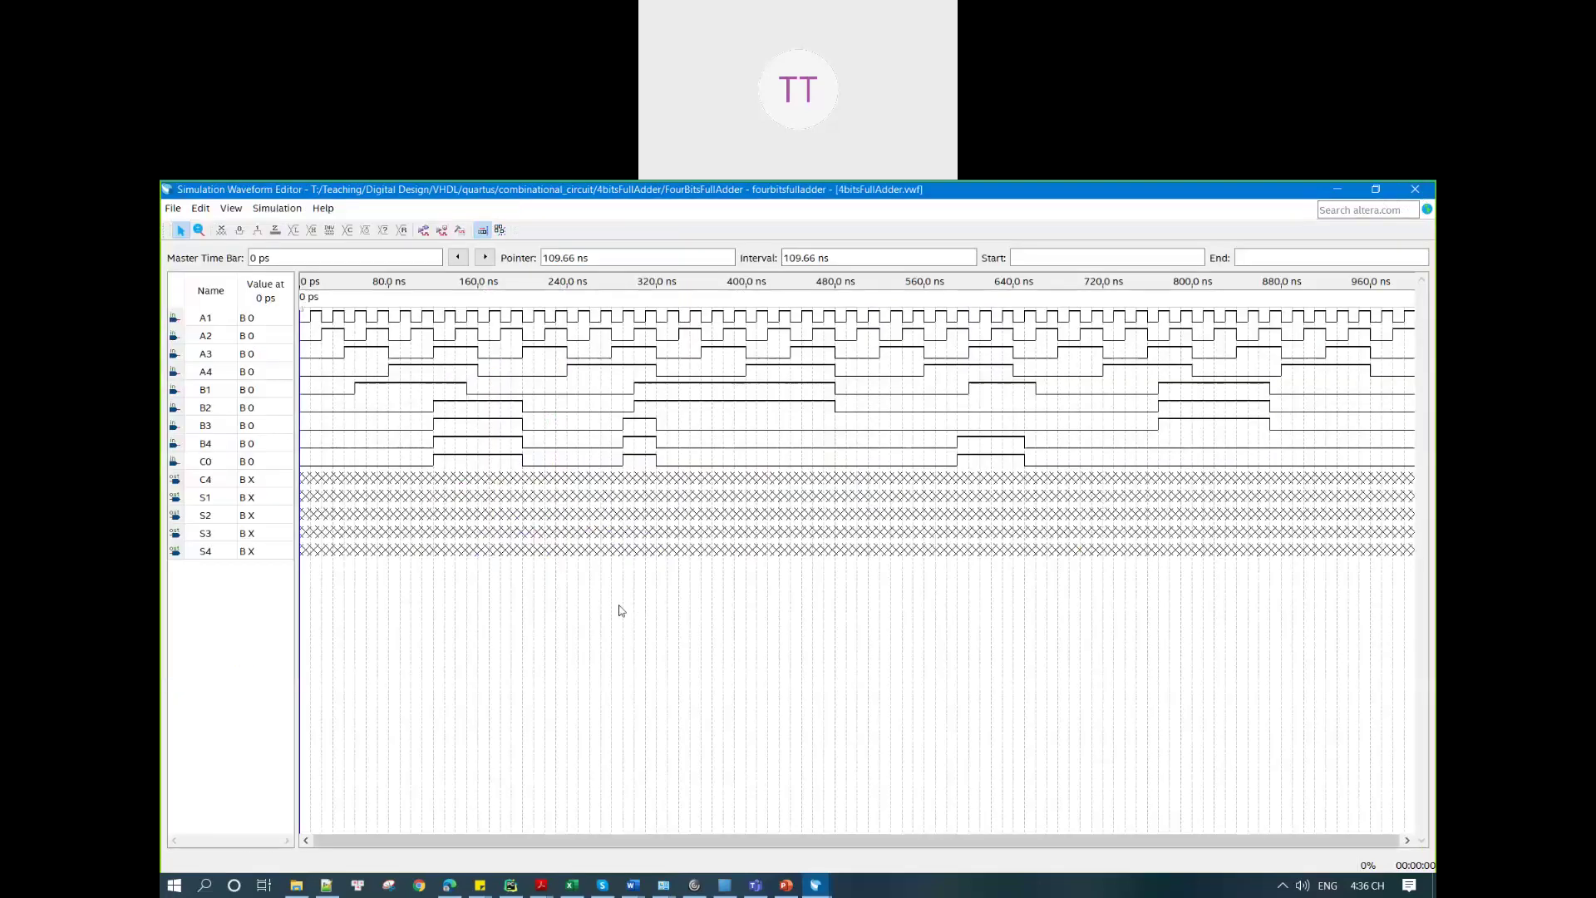
pyautogui.hotkey('alt', 'F4')
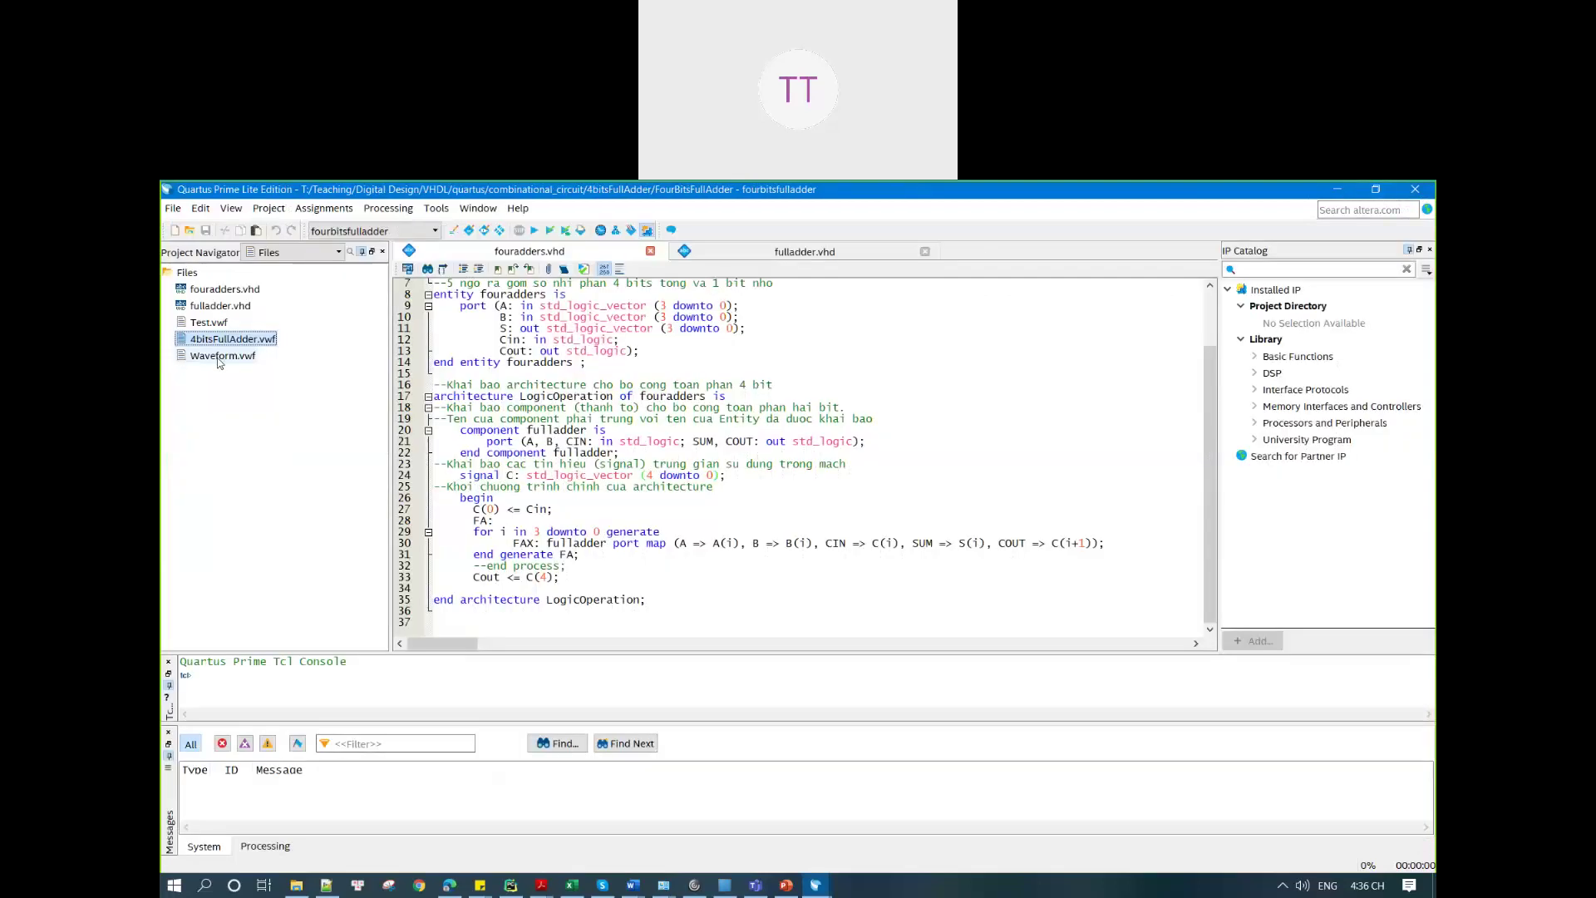
# Step: Reopen Waveform.vwf and inspect the individual bit waveforms of inputs A and B, leaving both groups collapsed
pyautogui.doubleClick(217, 358)
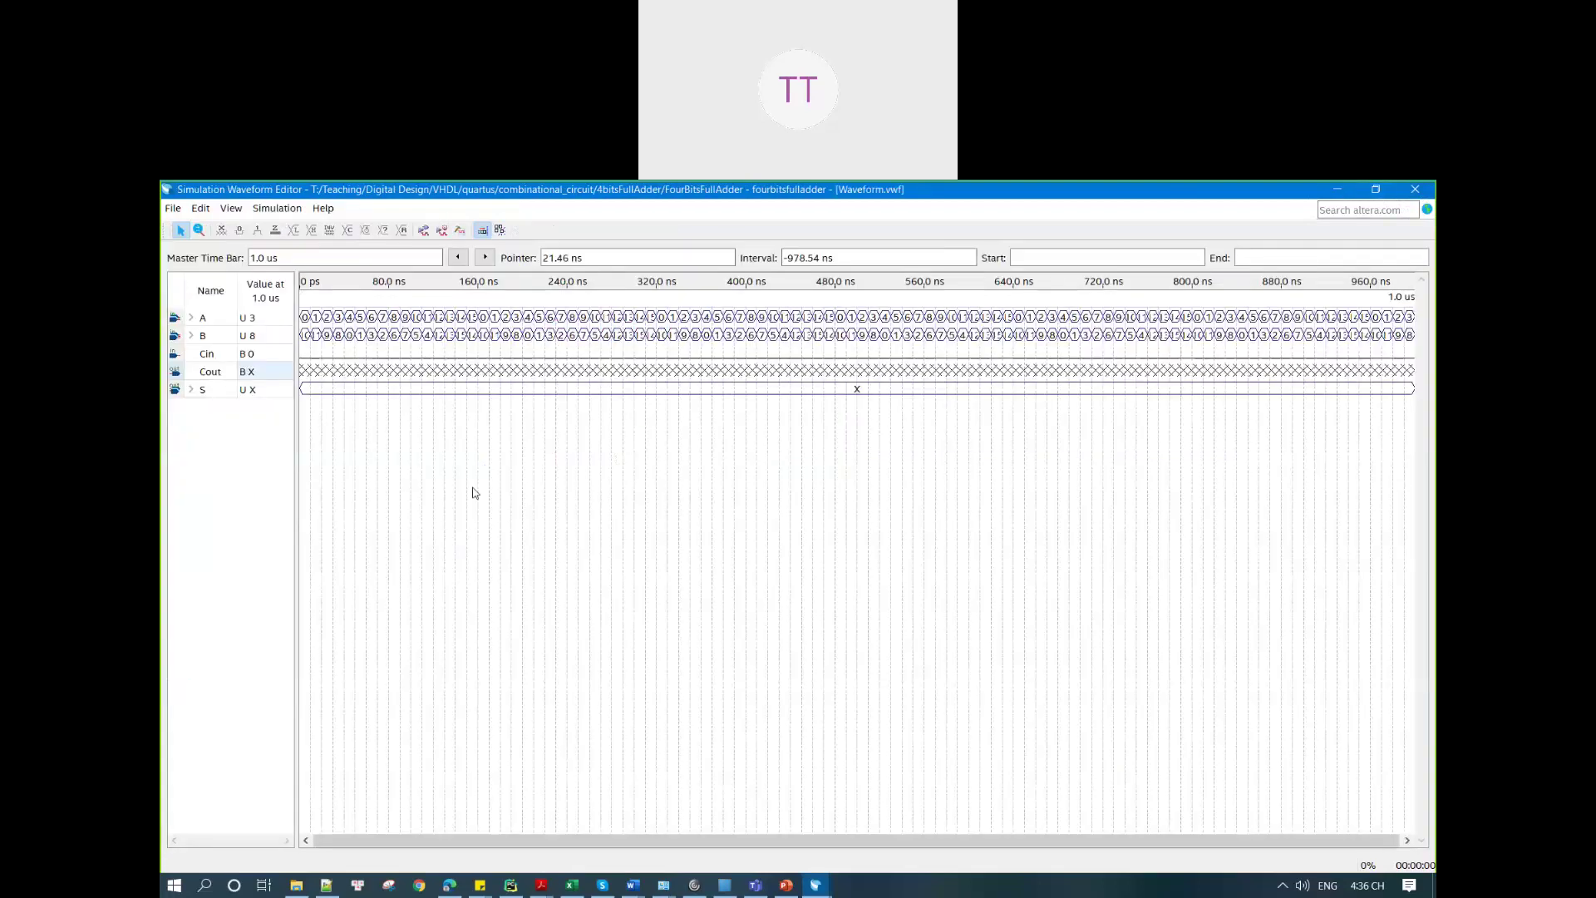
pyautogui.click(191, 317)
pyautogui.click(190, 408)
pyautogui.click(222, 353)
pyautogui.moveTo(220, 374); pyautogui.dragTo(221, 480)
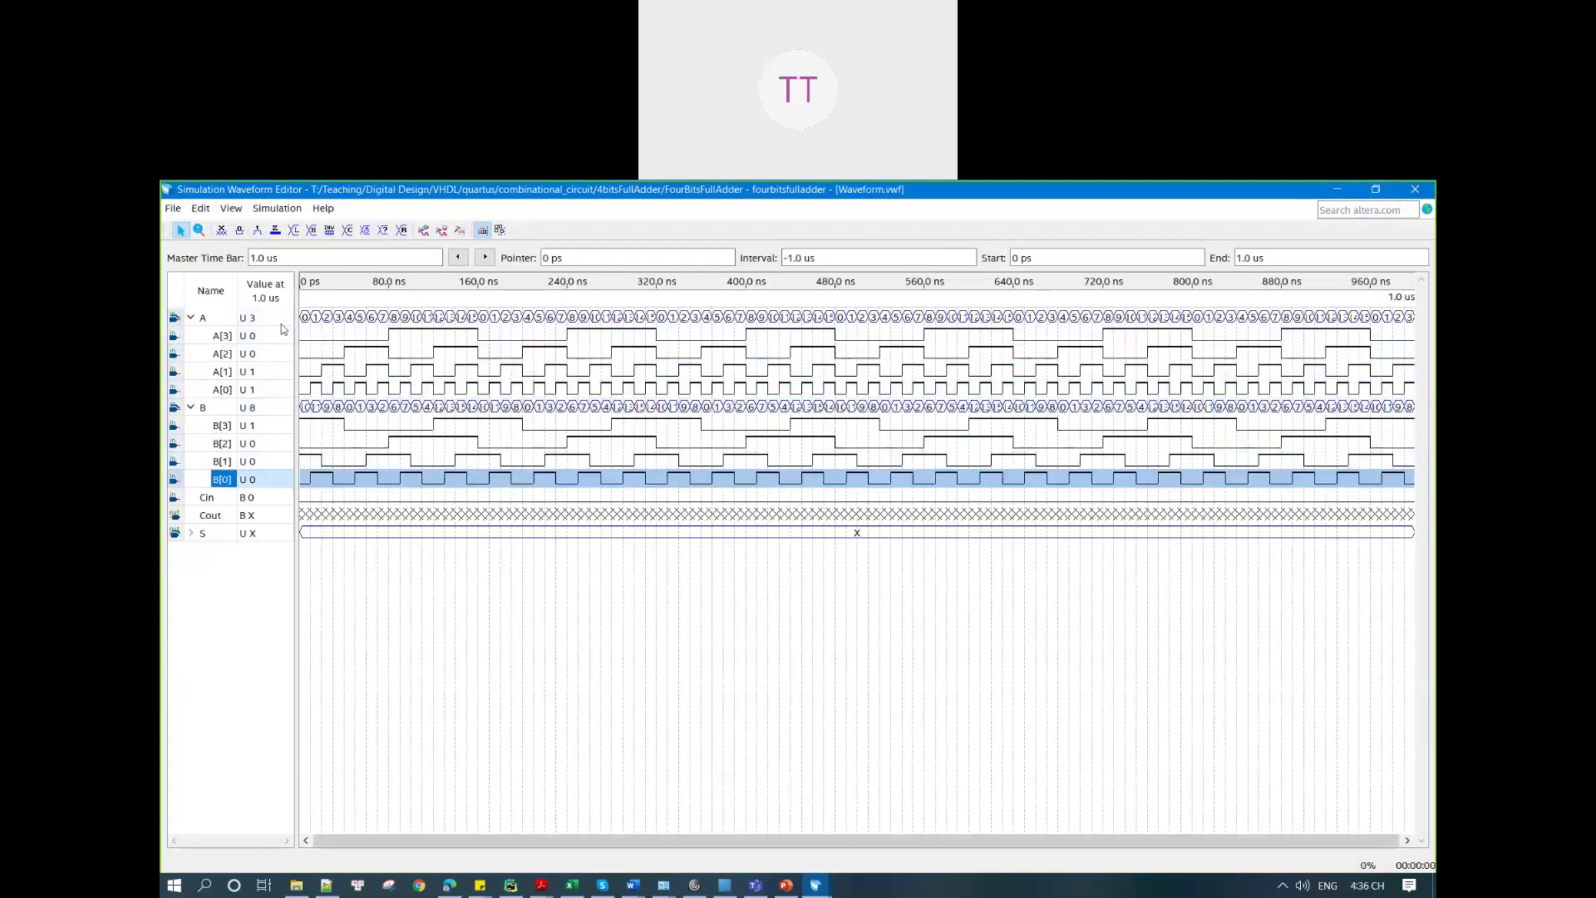
pyautogui.click(335, 341)
pyautogui.click(191, 318)
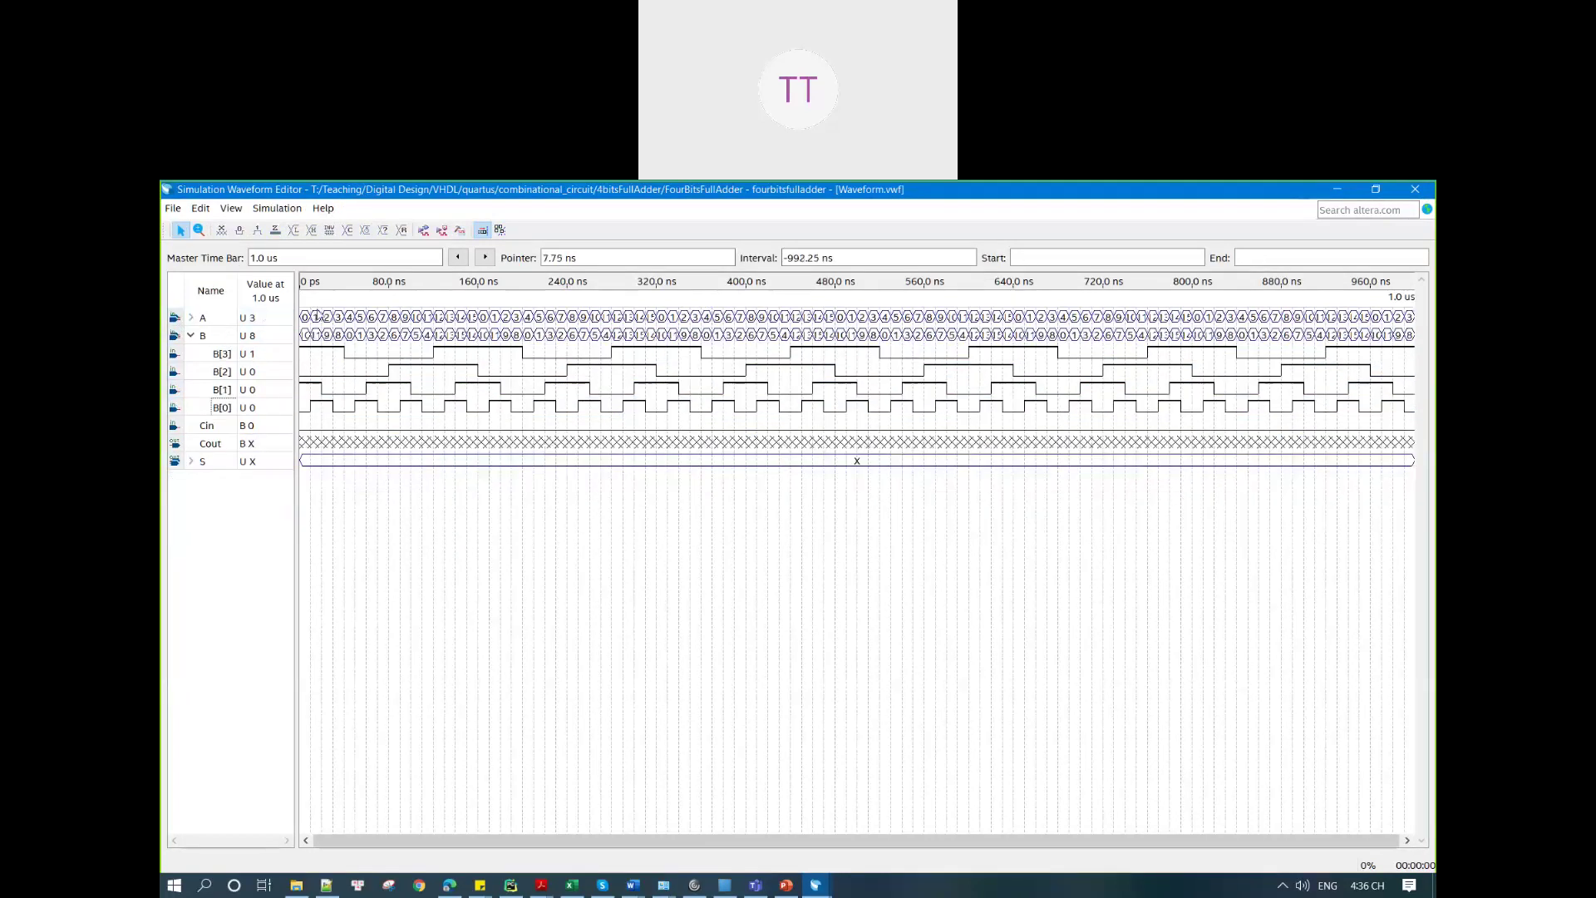
pyautogui.click(191, 335)
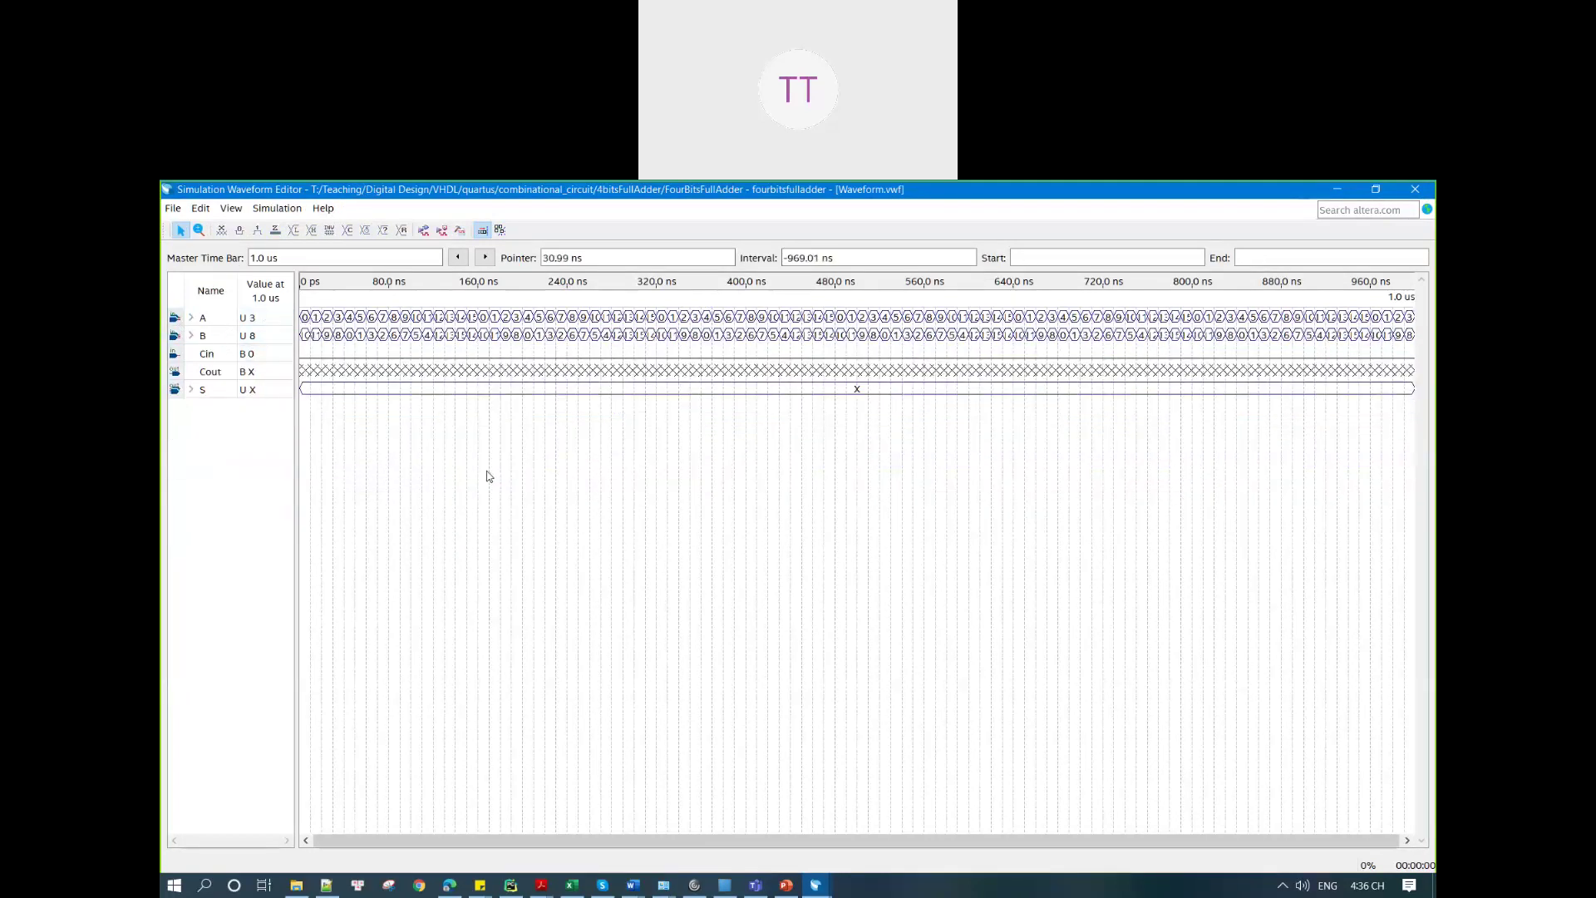
# Step: Run a functional simulation of the Waveform.vwf test inputs
pyautogui.scroll(1, 488, 474)
pyautogui.scroll(1, 706, 656)
pyautogui.moveTo(687, 840); pyautogui.dragTo(515, 840)
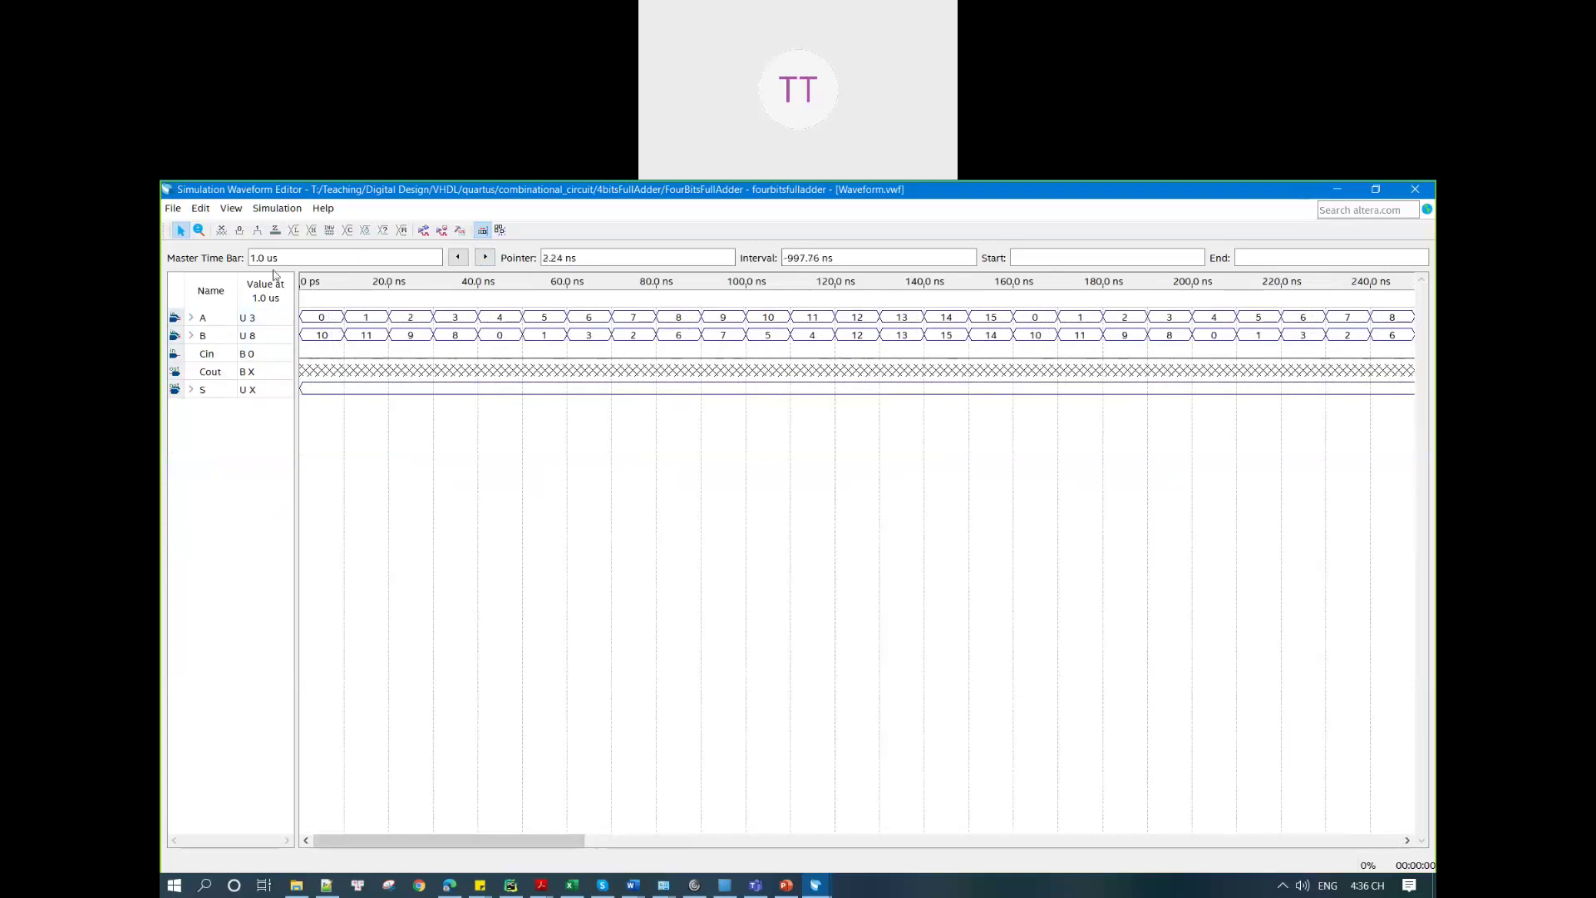
pyautogui.click(279, 212)
pyautogui.click(318, 248)
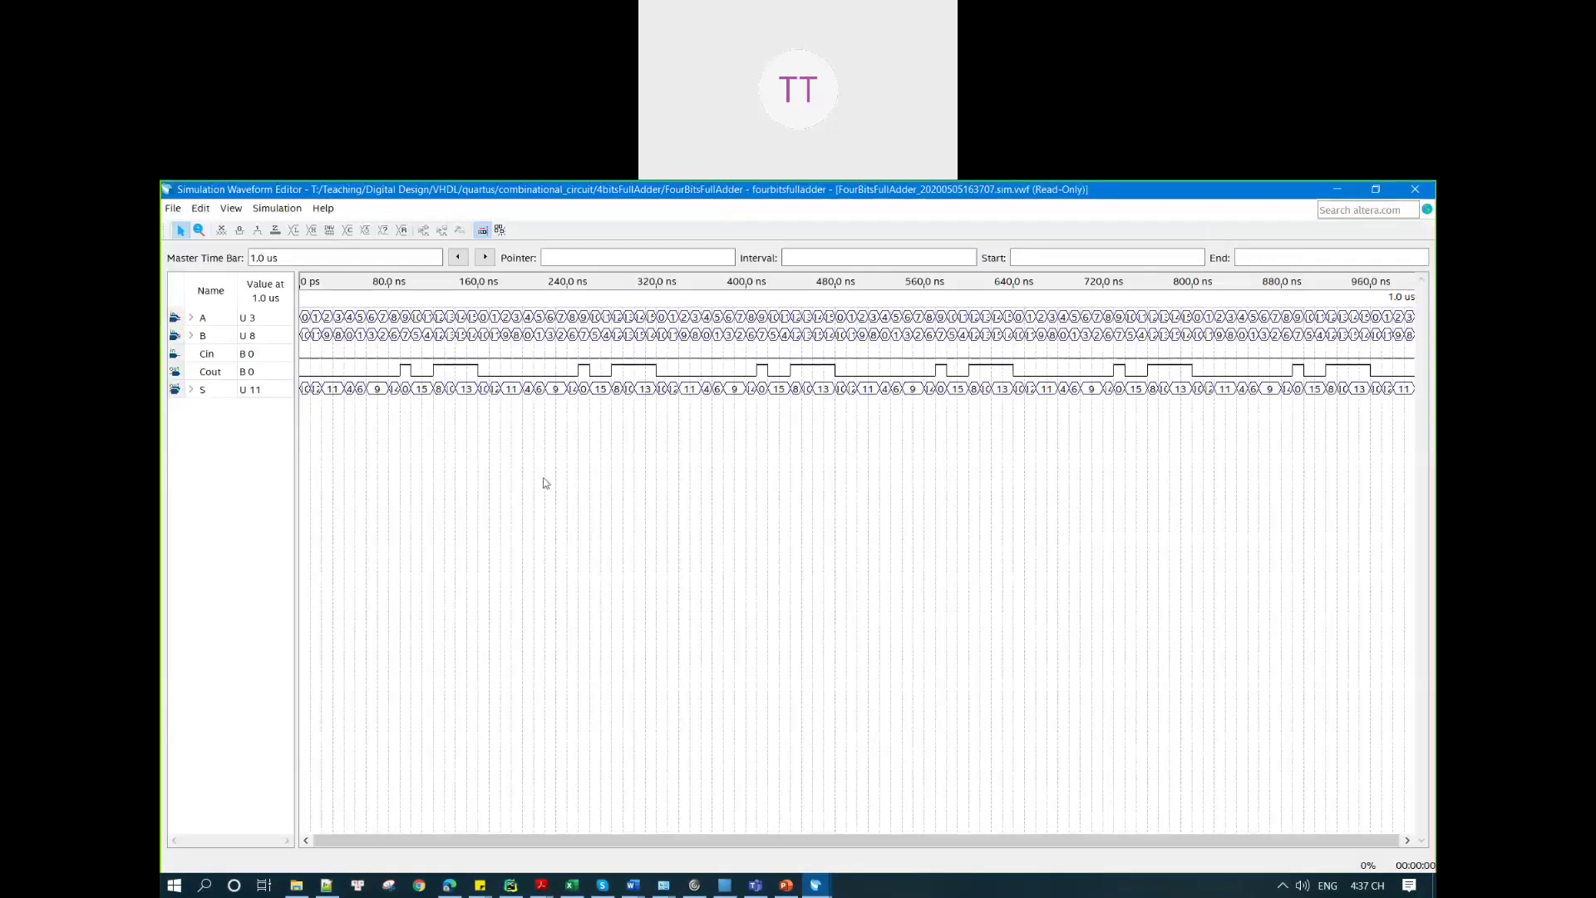
# Step: Examine the simulated S and Cout values against A and B from 0 to about 240 ns
pyautogui.keyDown('ctrl'); pyautogui.scroll(2, 699, 420); pyautogui.keyUp('ctrl')
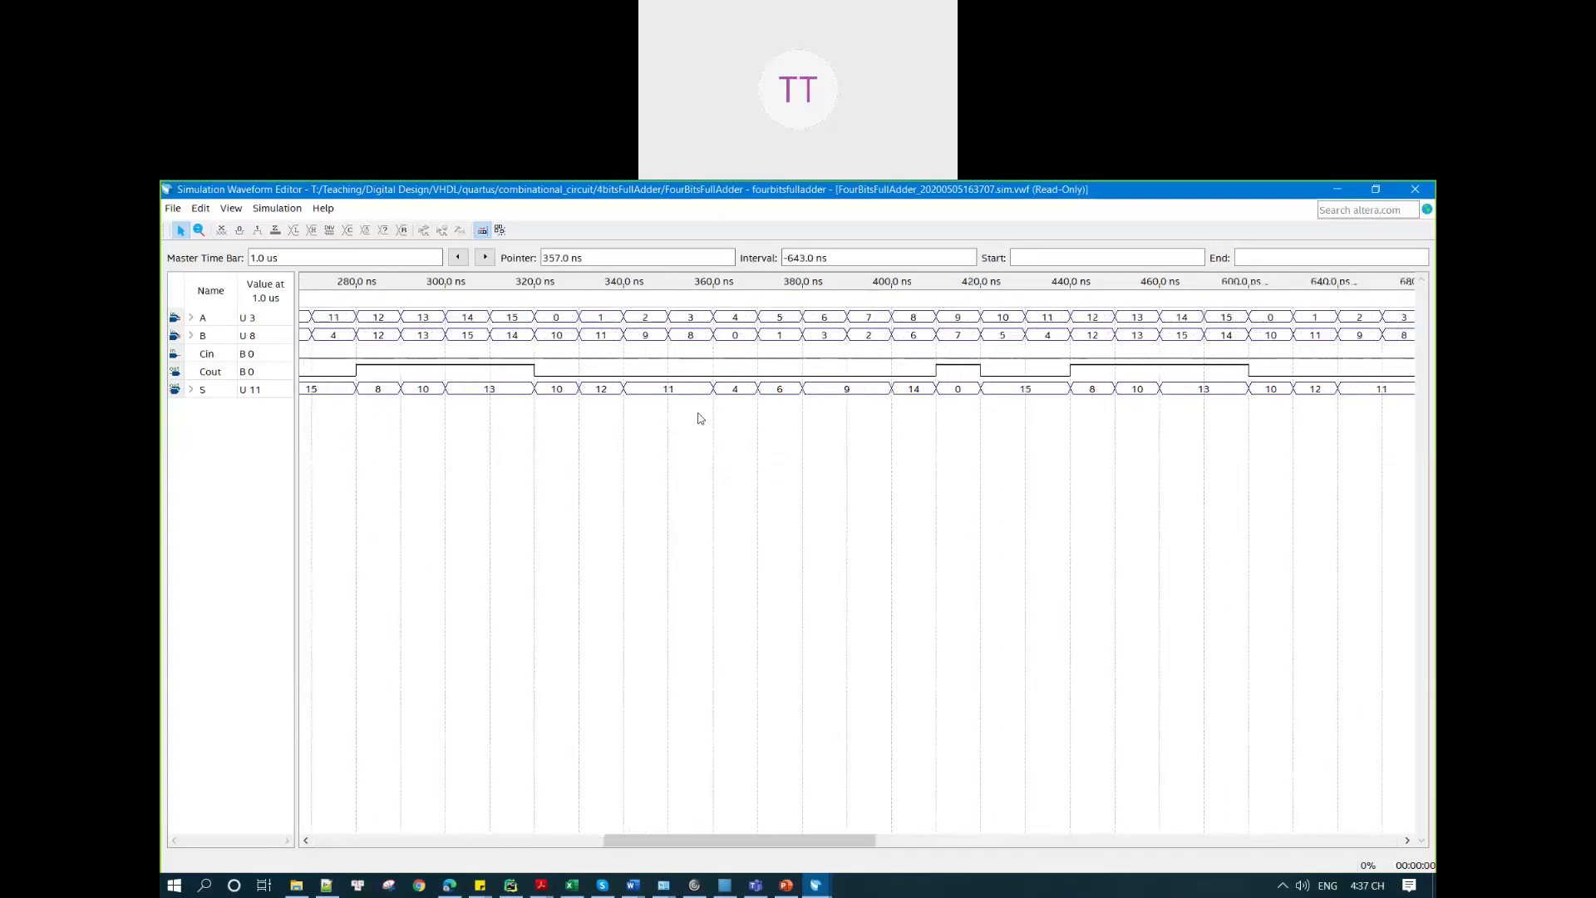
pyautogui.moveTo(787, 841); pyautogui.dragTo(466, 833)
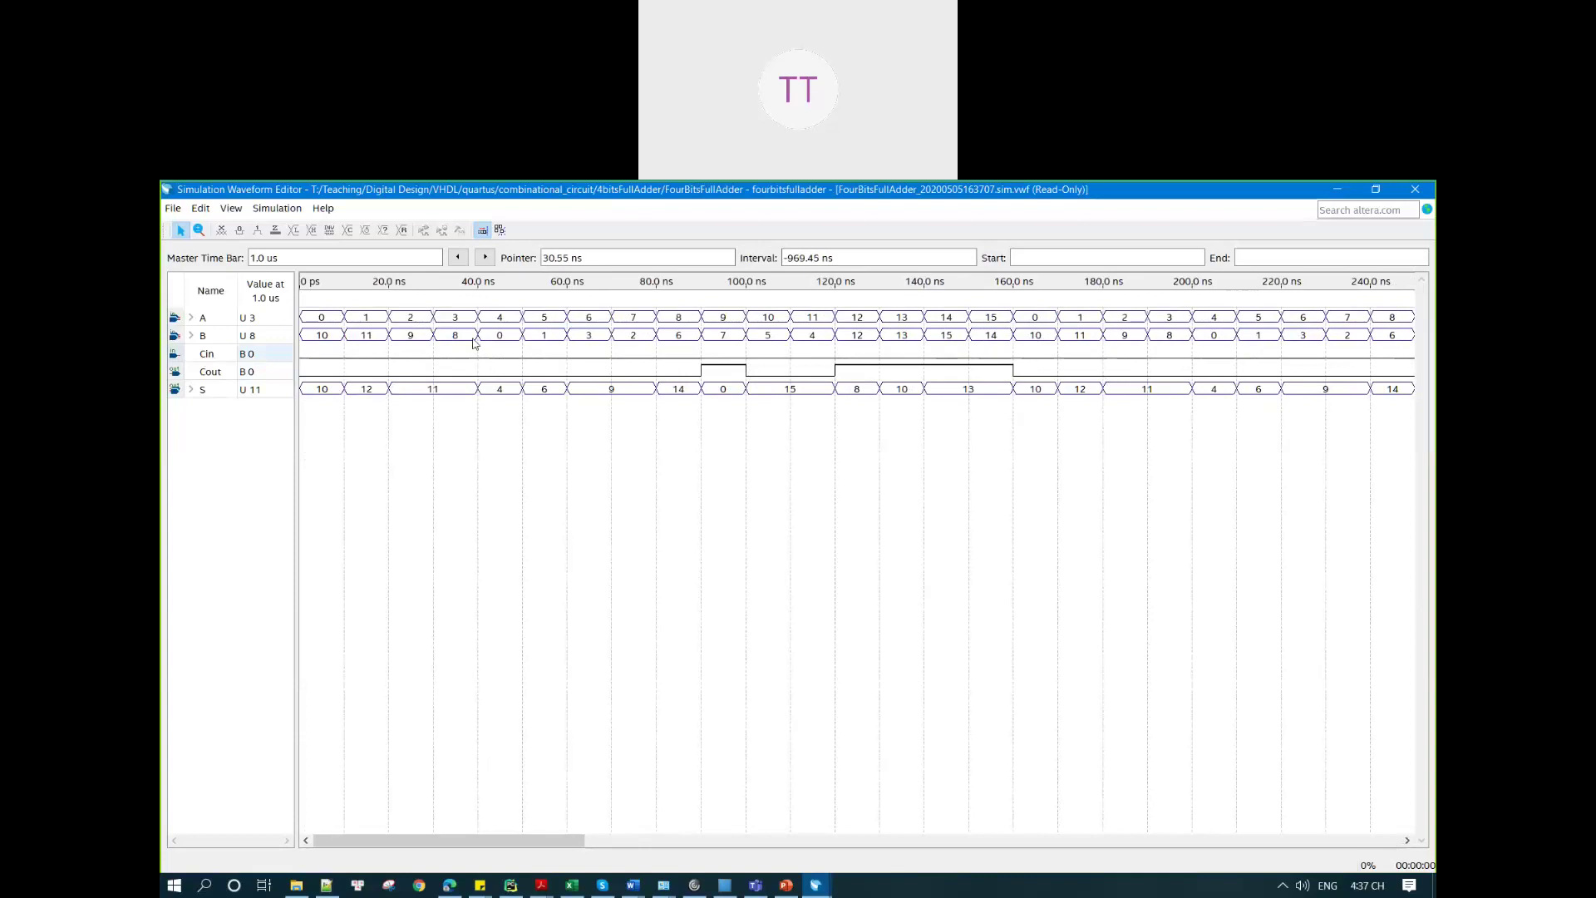
pyautogui.moveTo(549, 840); pyautogui.dragTo(218, 786)
# Step: Try to change the value of Cin between 0 and 30 ns in the simulation result
pyautogui.moveTo(317, 352); pyautogui.dragTo(401, 352)
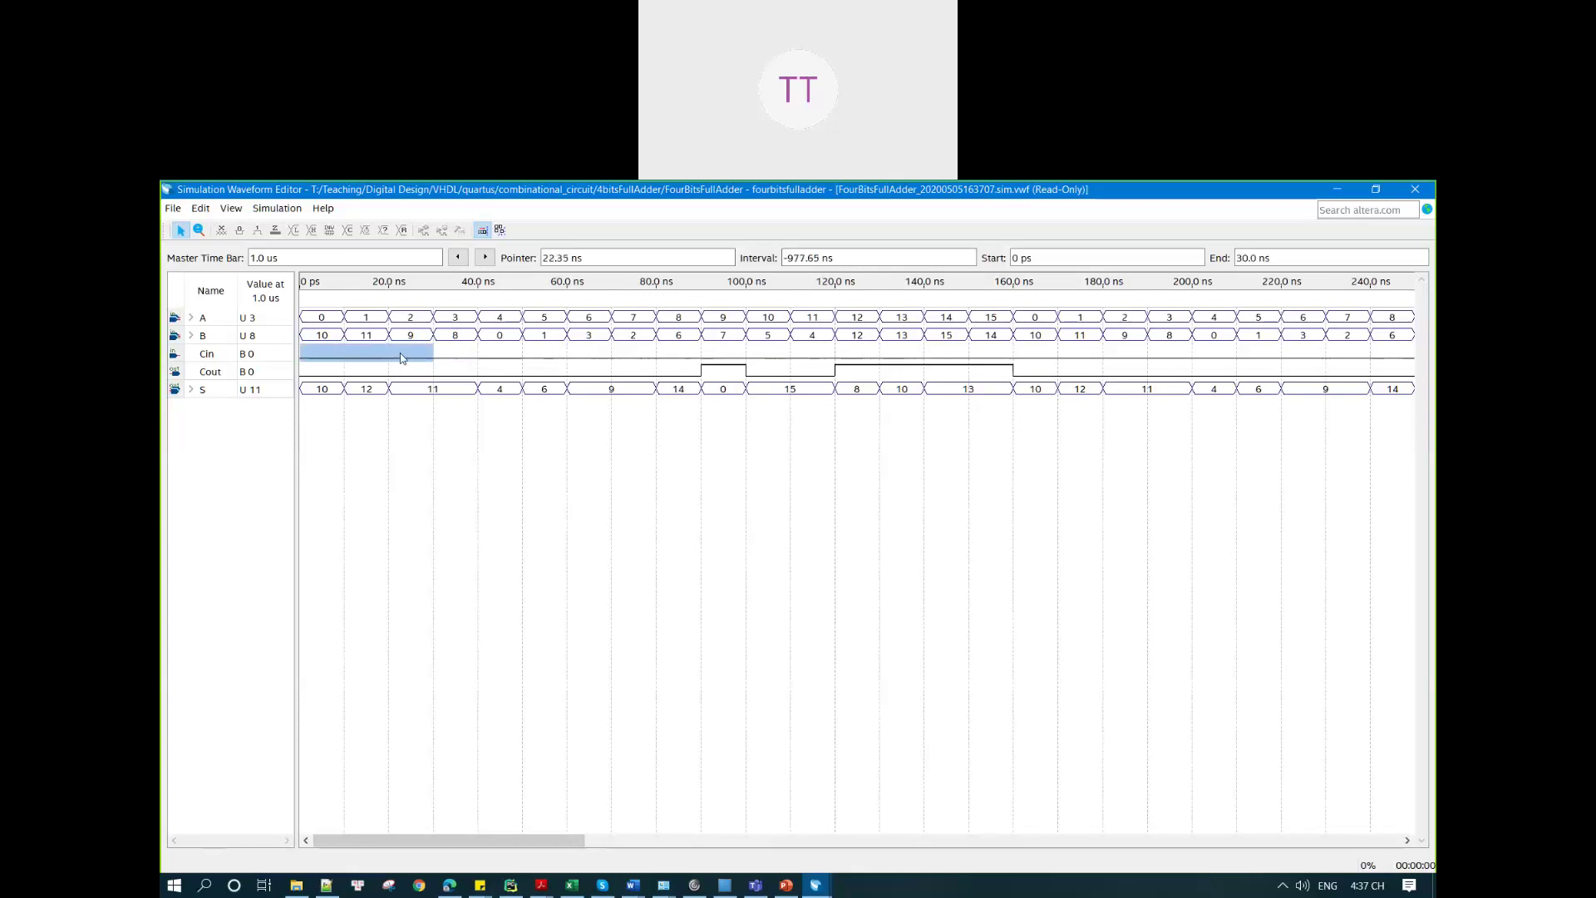
pyautogui.rightClick(404, 356)
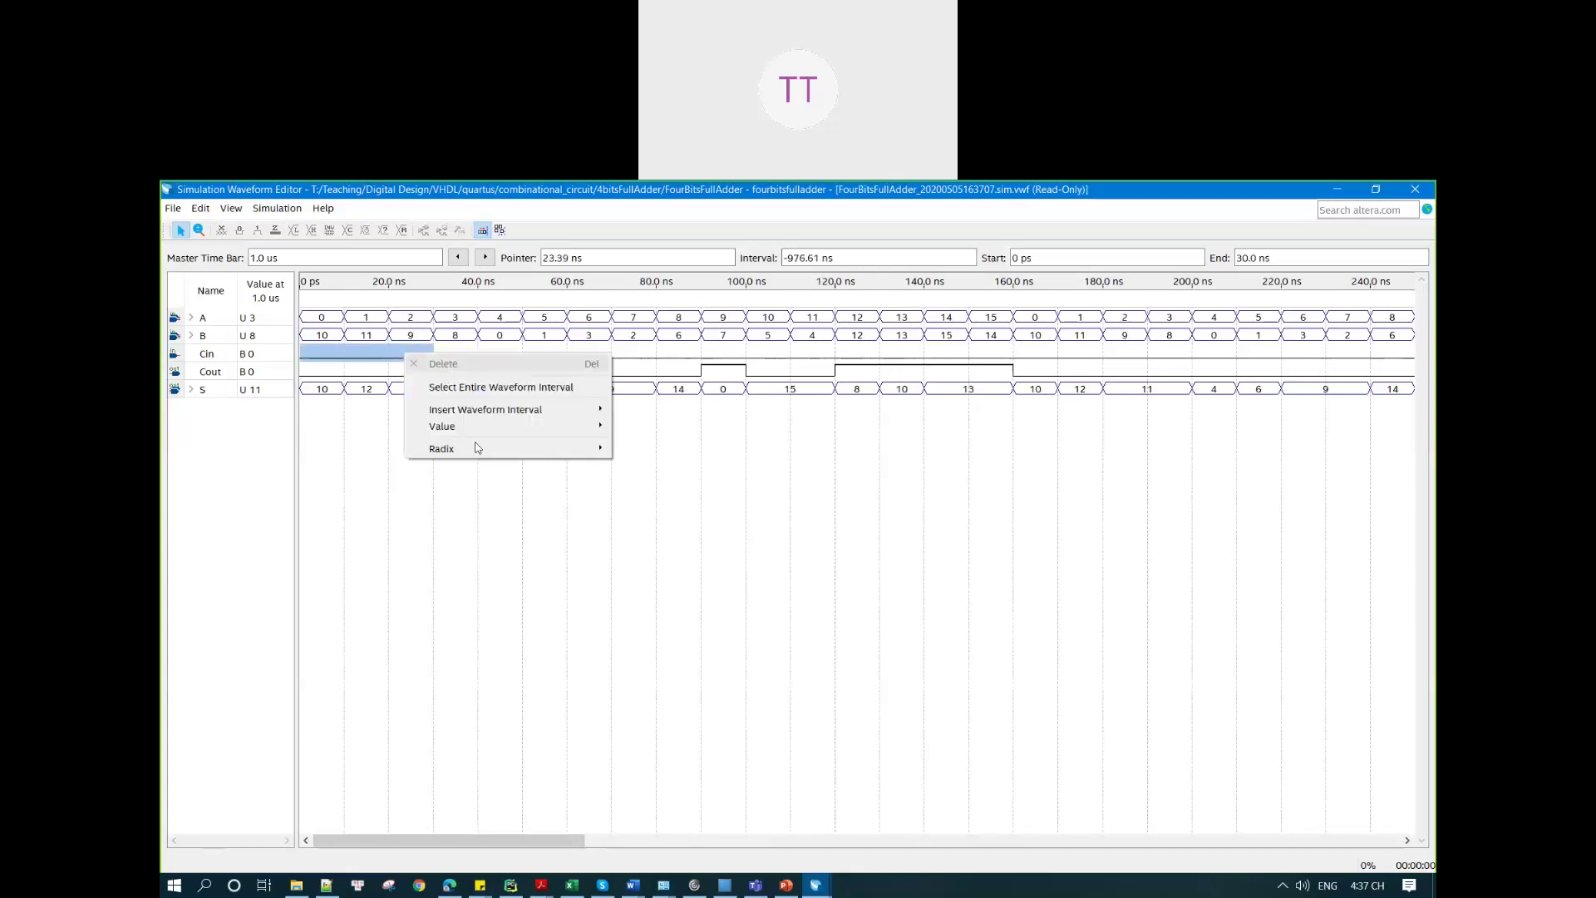
pyautogui.moveTo(516, 426)
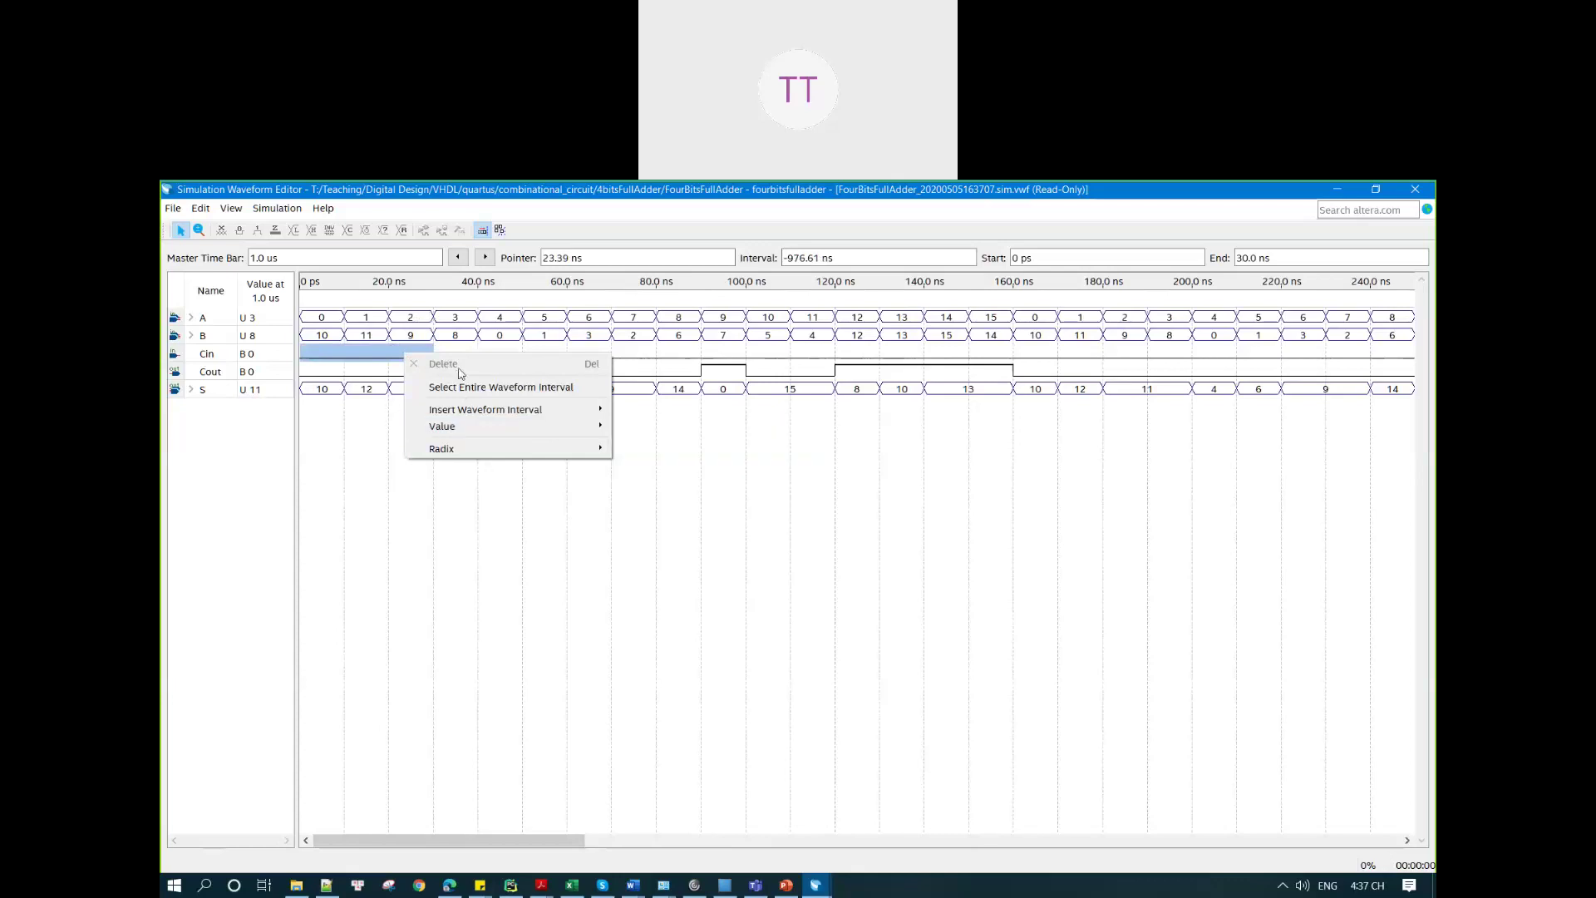
pyautogui.click(472, 502)
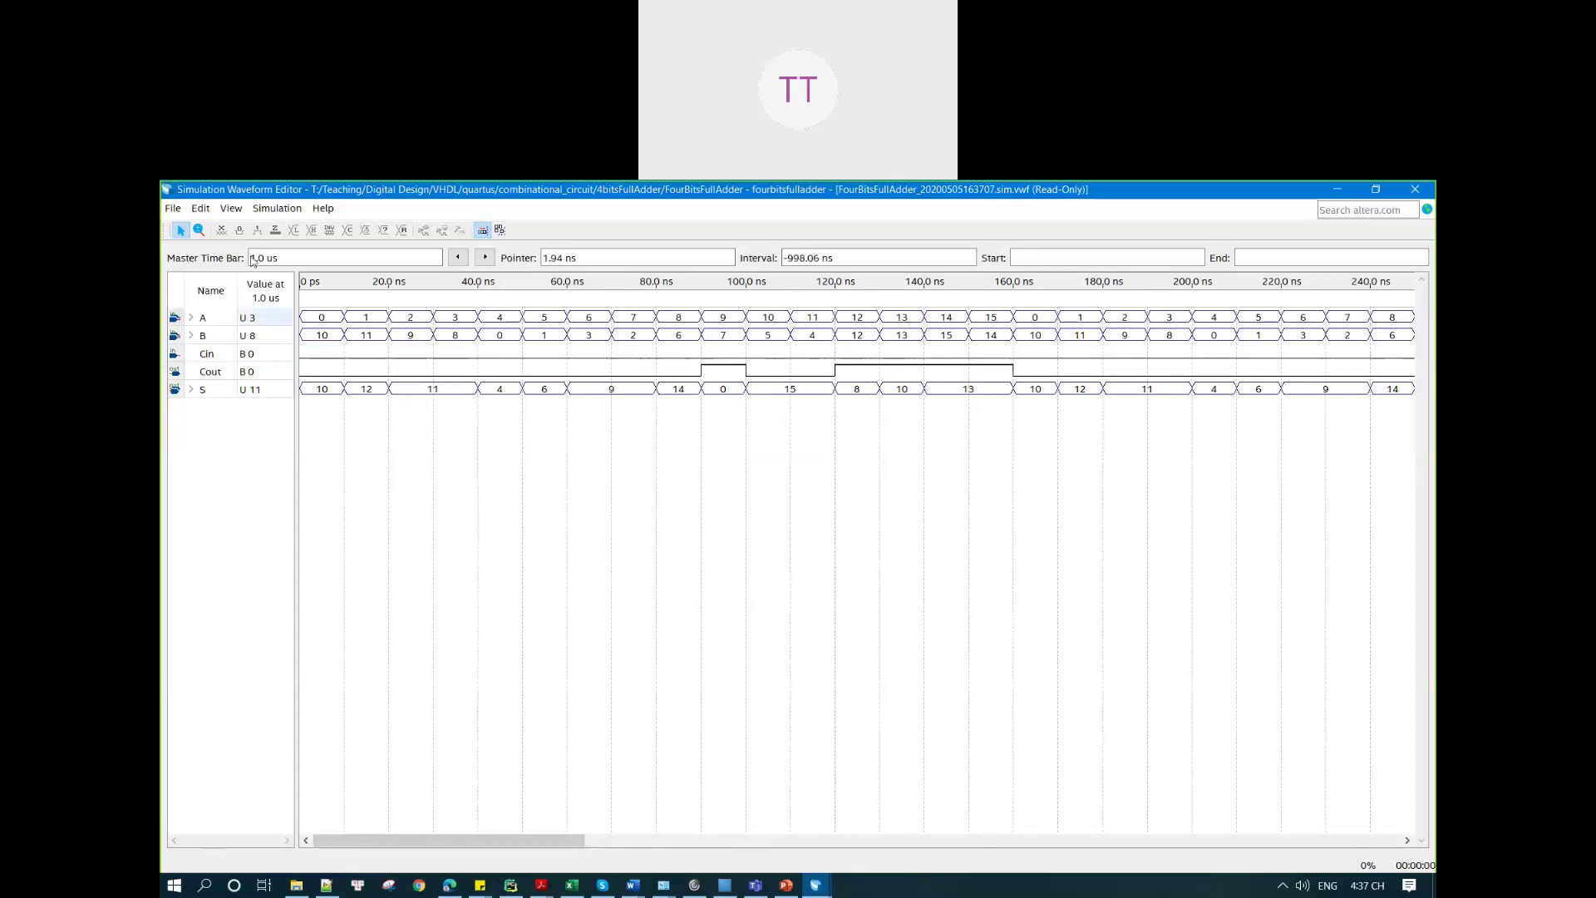
# Step: Try to assign a new value to Cin or insert a waveform interval over the first 10 ns
pyautogui.click(250, 354)
pyautogui.click(317, 362)
pyautogui.click(339, 358)
pyautogui.rightClick(340, 357)
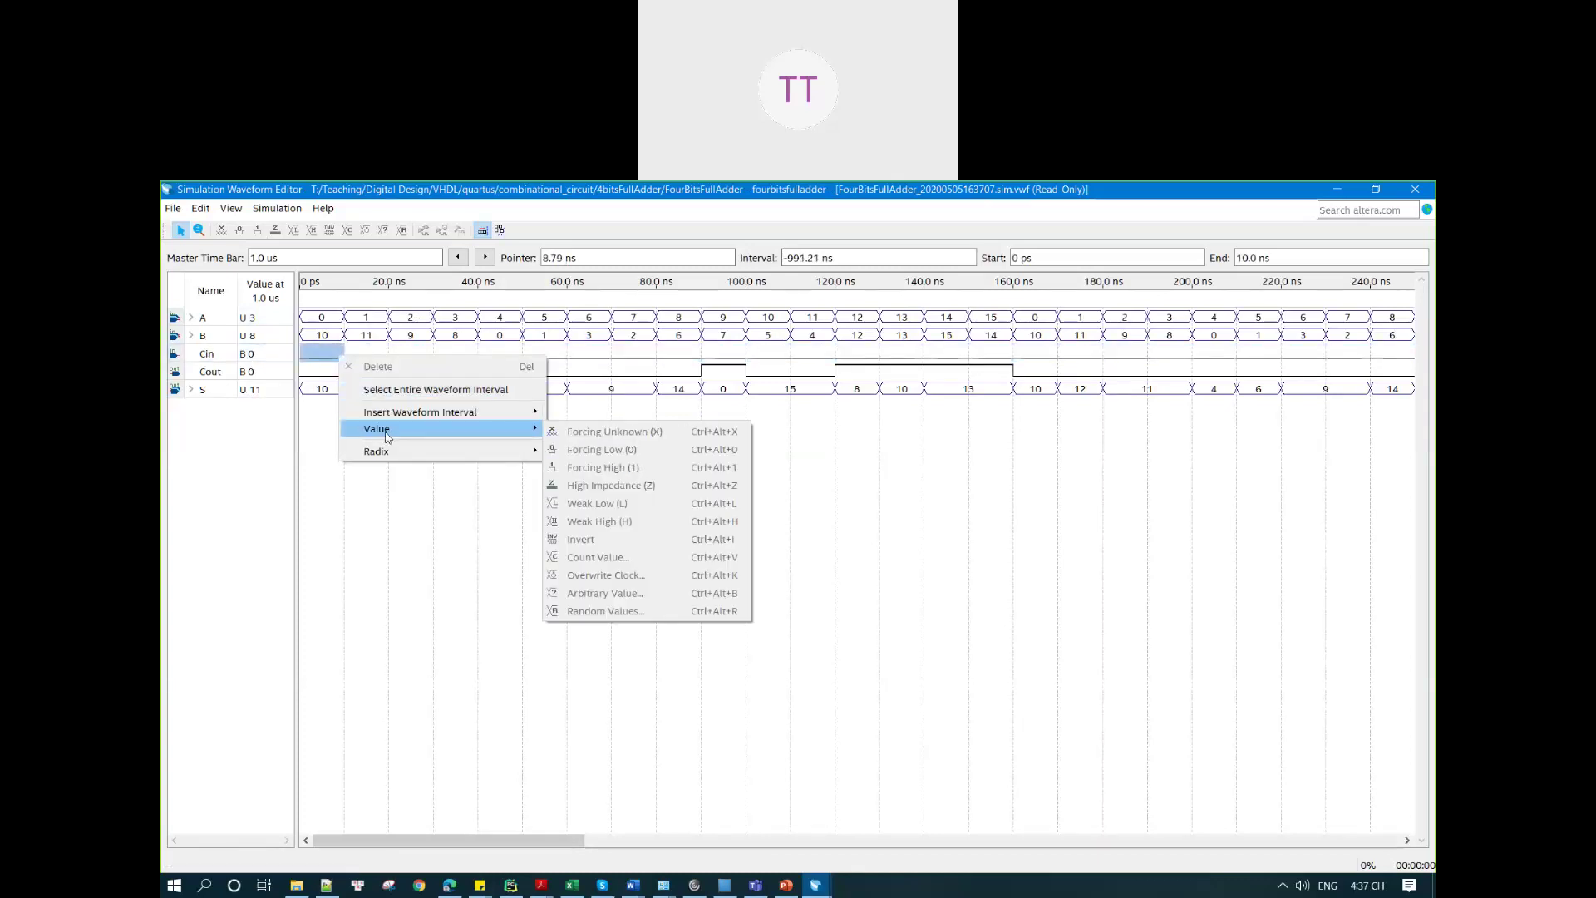
pyautogui.moveTo(410, 420)
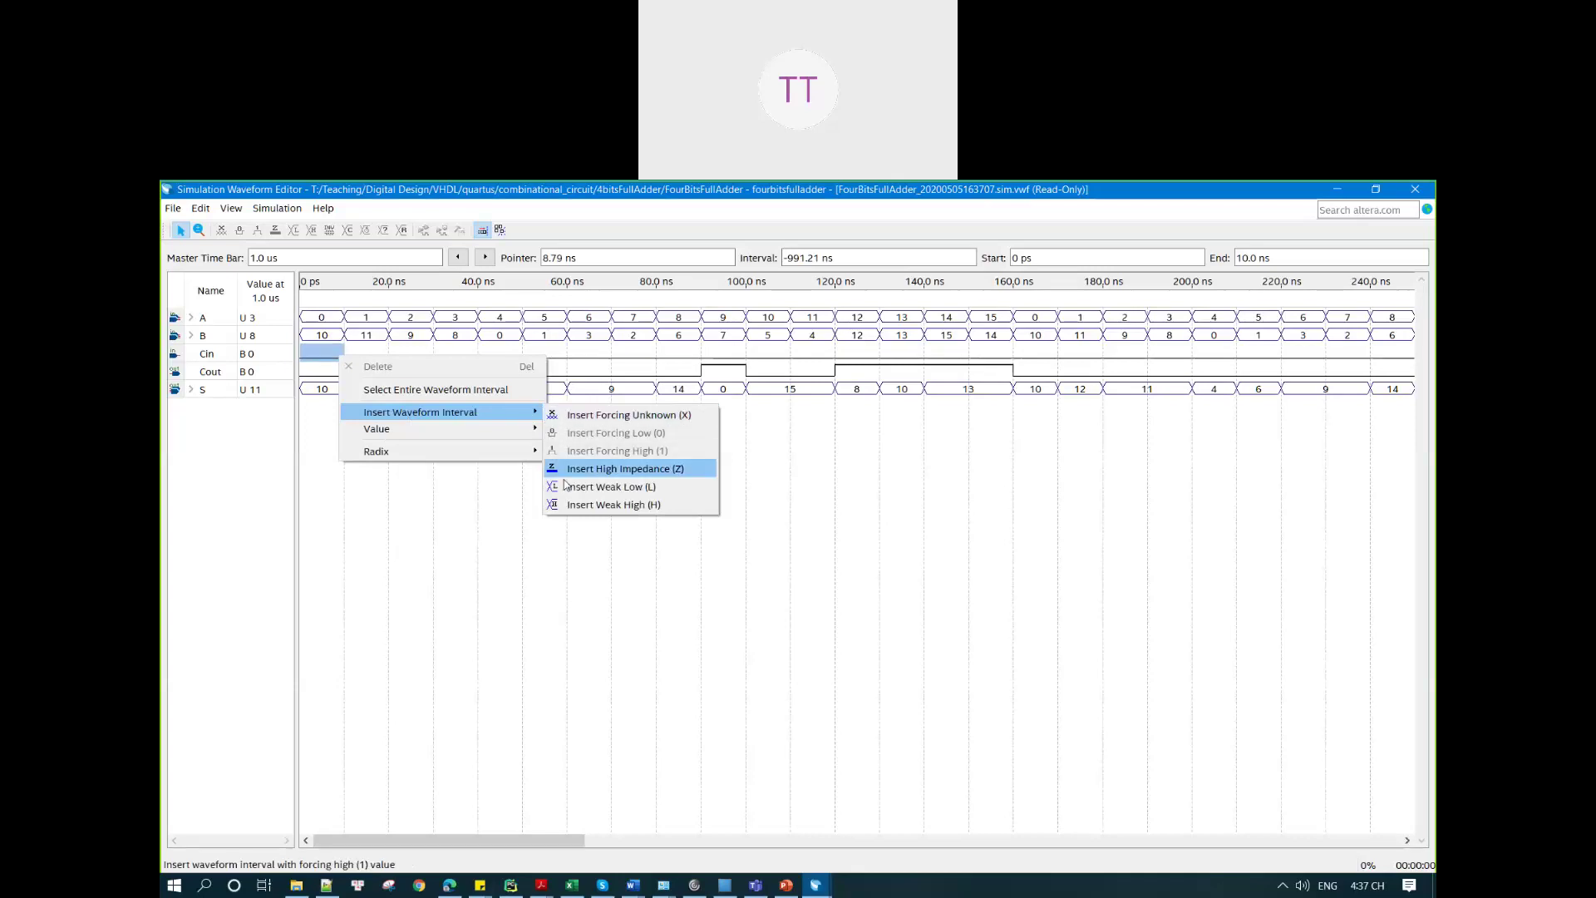
pyautogui.click(442, 570)
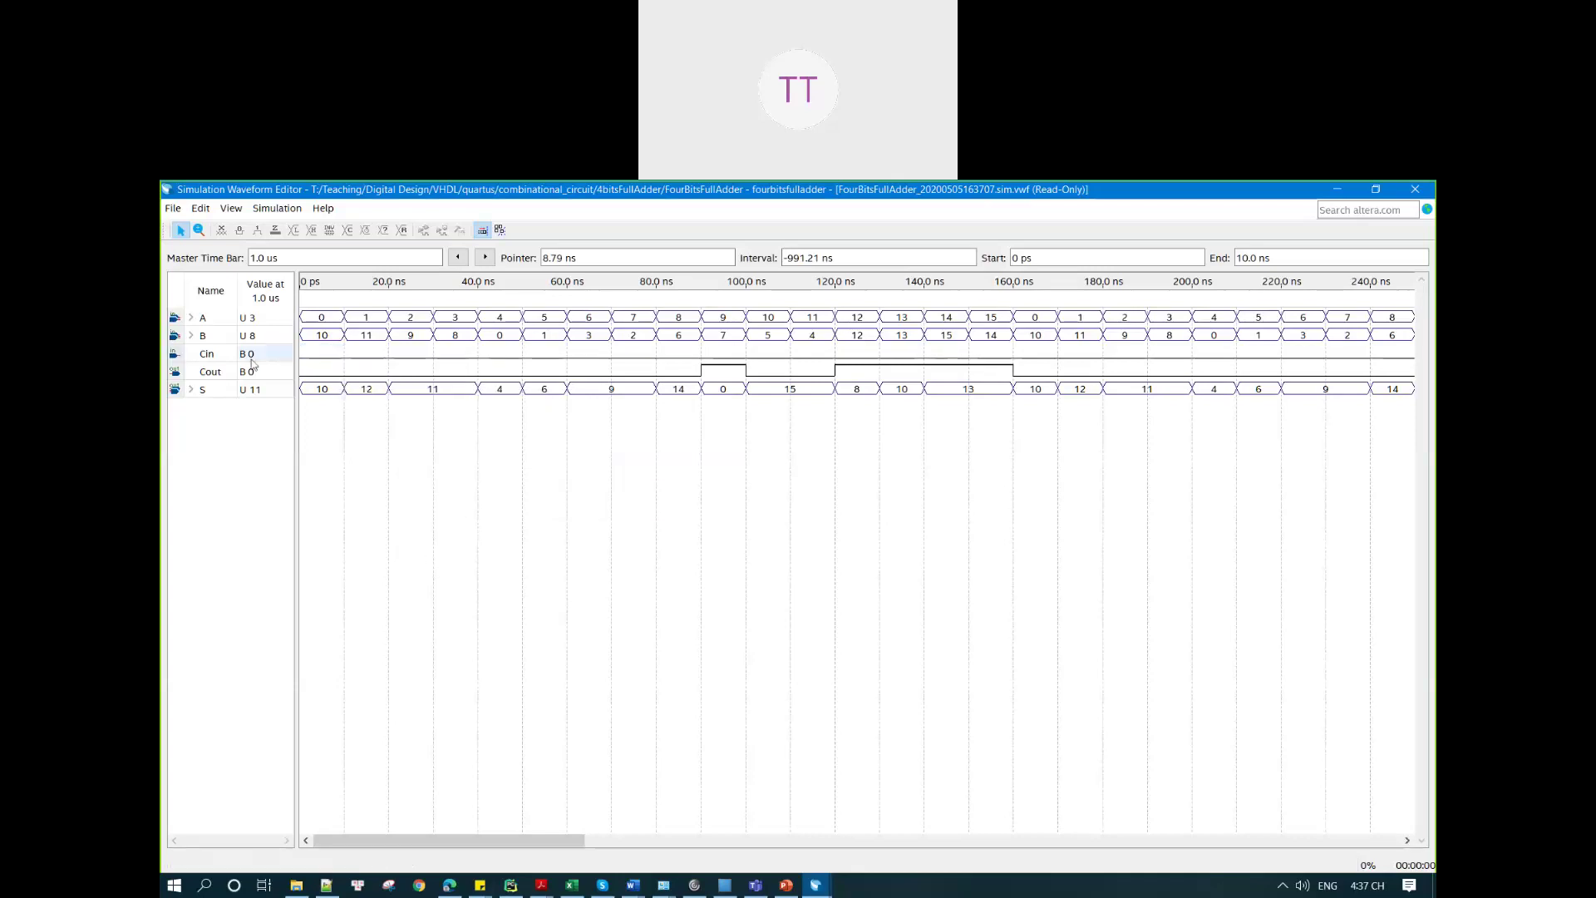
pyautogui.click(252, 364)
pyautogui.click(639, 553)
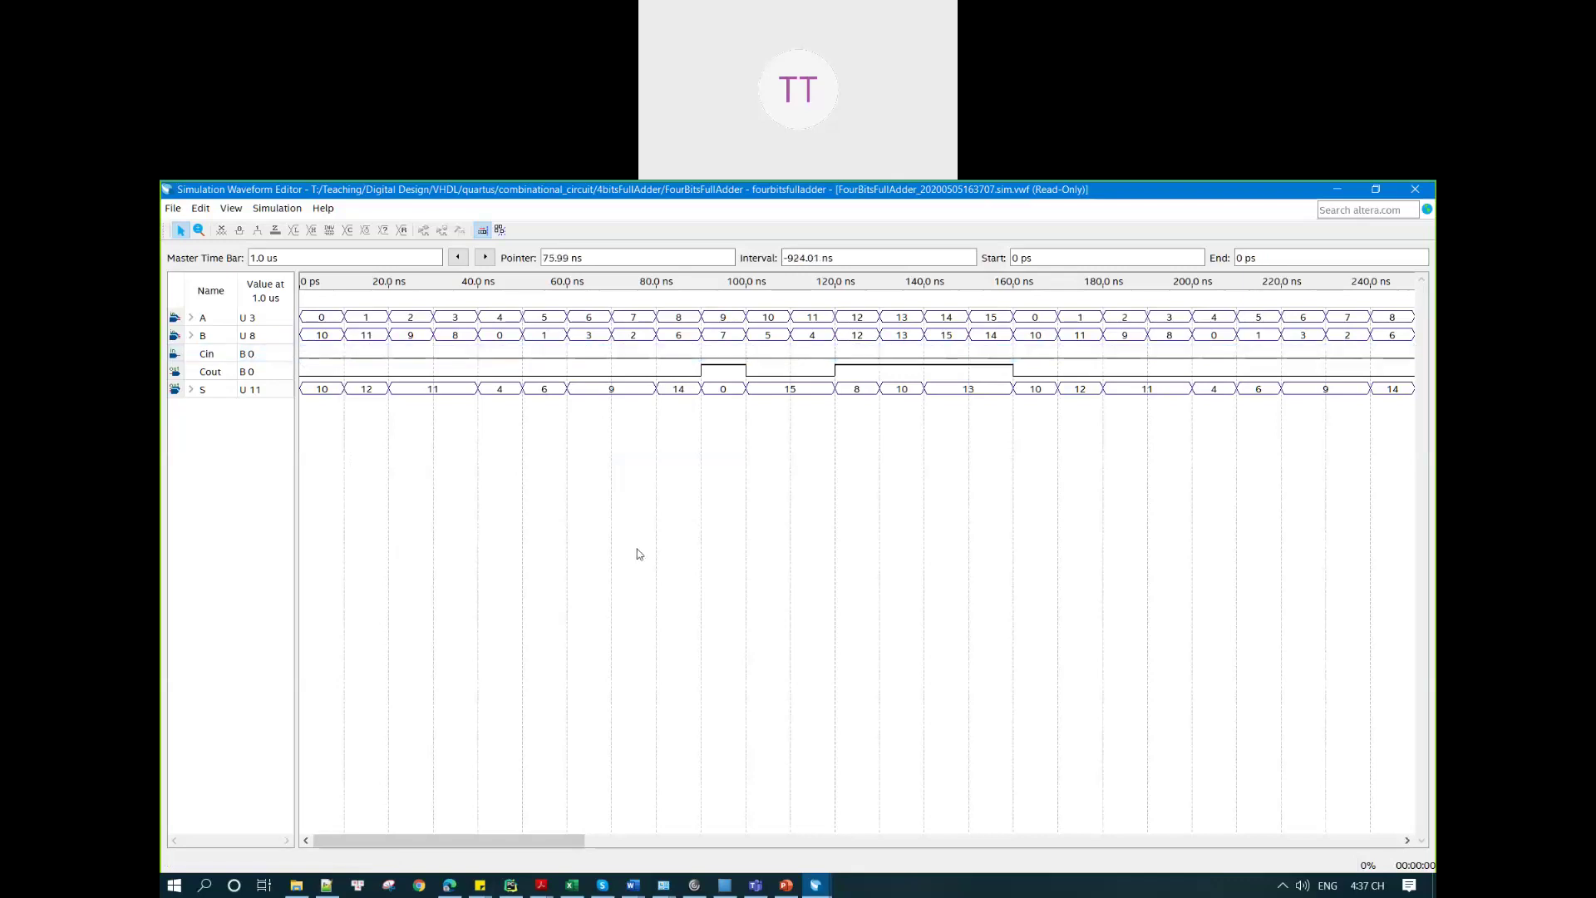
pyautogui.scroll(-1, 627, 556)
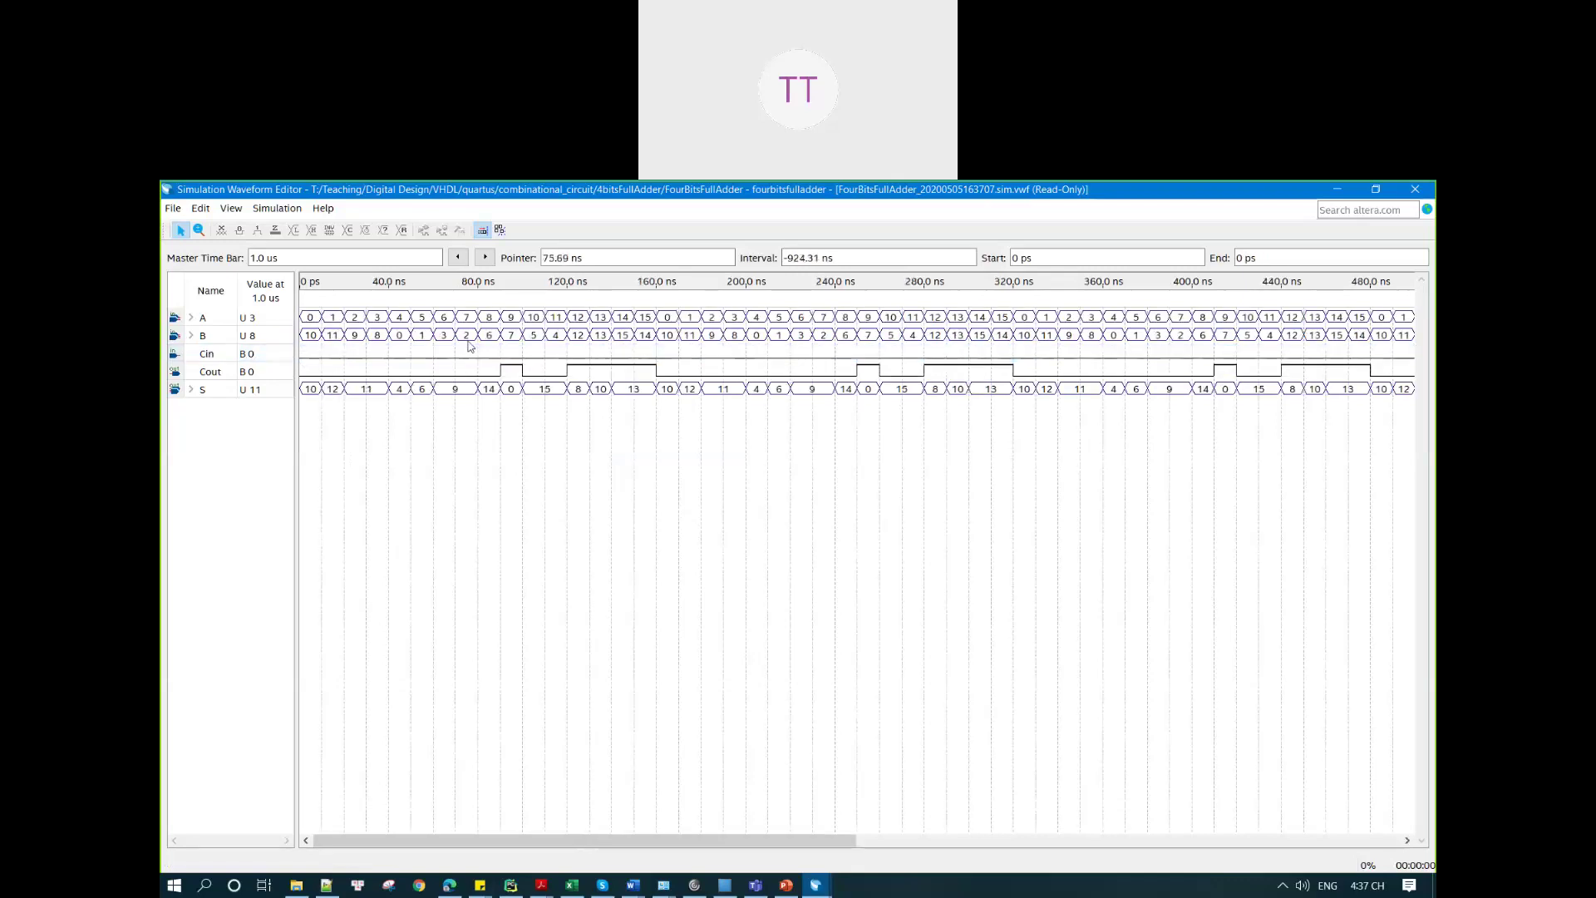
pyautogui.click(276, 208)
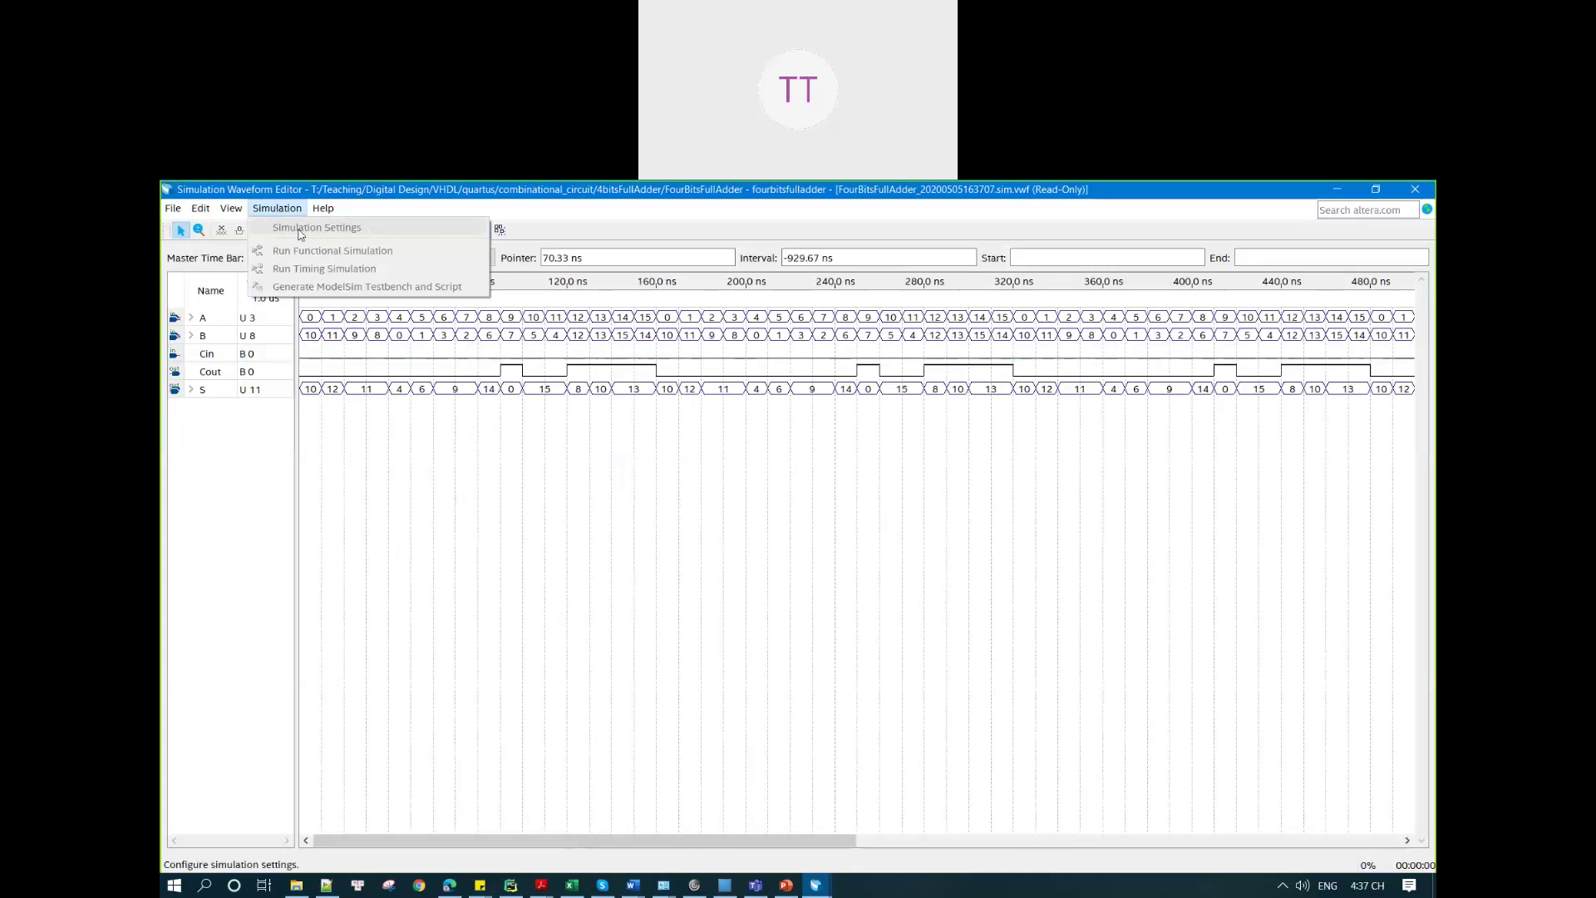
pyautogui.moveTo(234, 215)
pyautogui.press('Down')
pyautogui.press('Left')
pyautogui.press('Left')
pyautogui.press('Down')
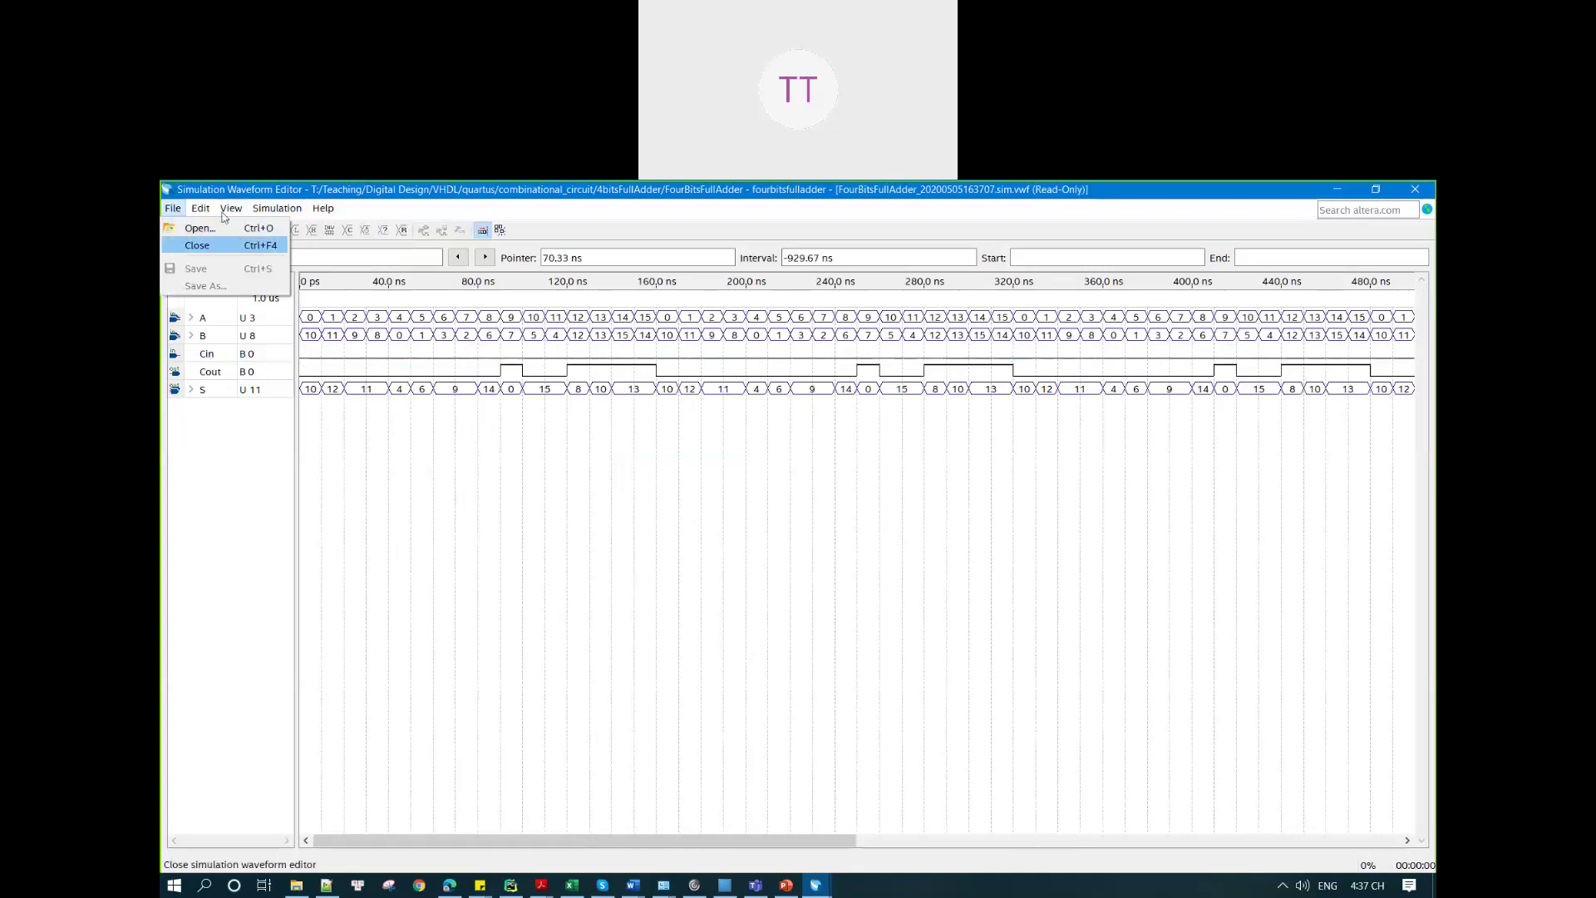
pyautogui.press('Escape')
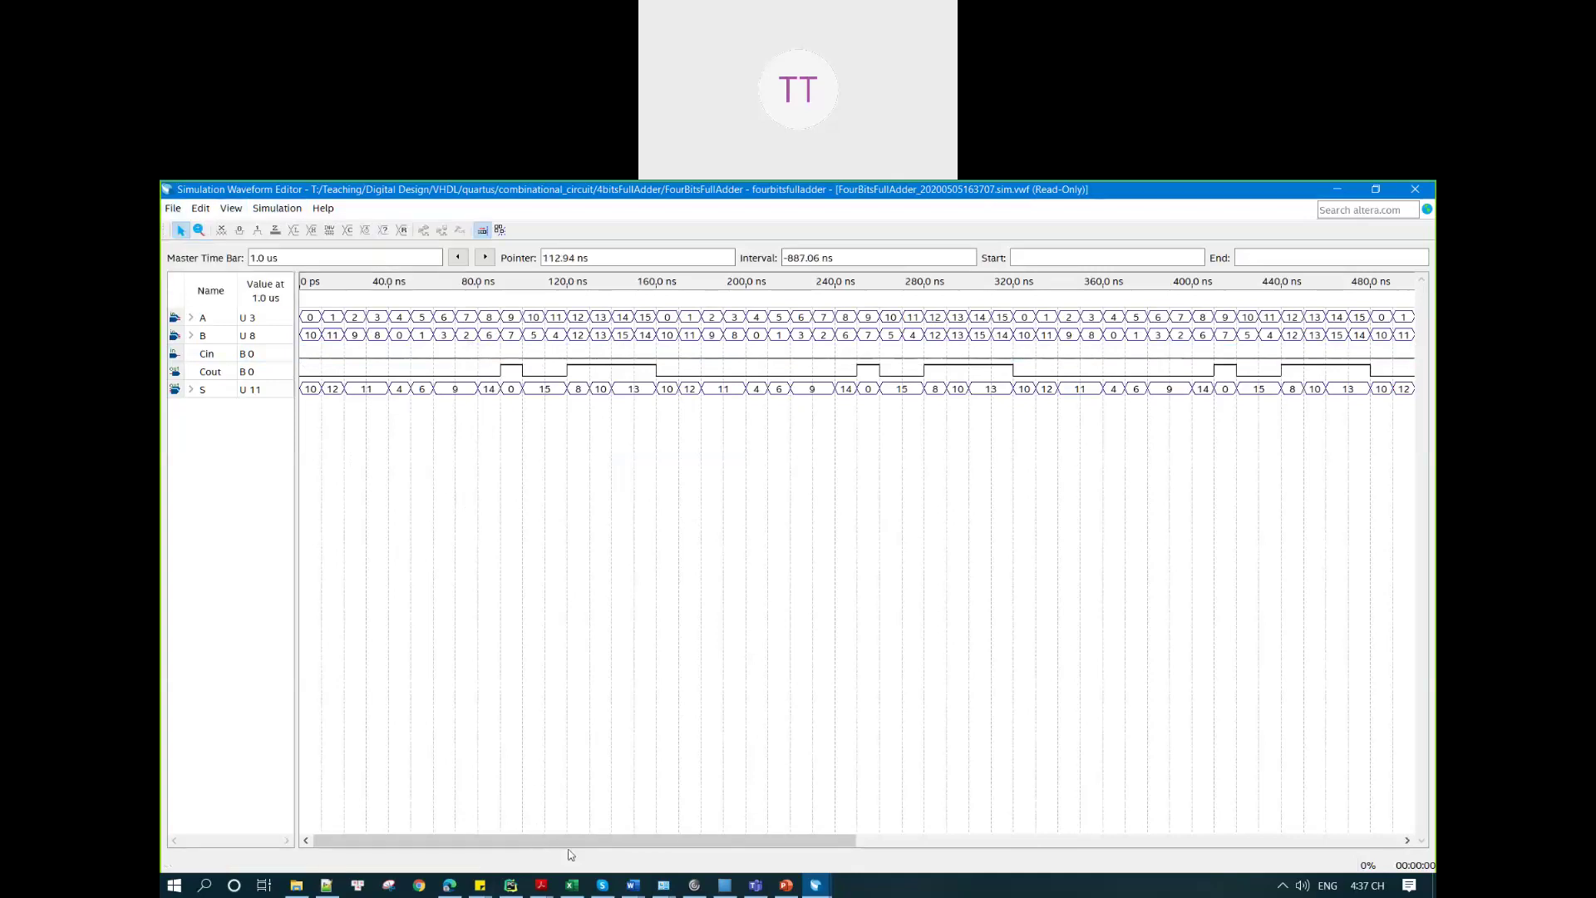
pyautogui.moveTo(549, 840); pyautogui.dragTo(1197, 828)
pyautogui.hscroll(-5, 549, 726)
pyautogui.hotkey('ctrl', 'w')
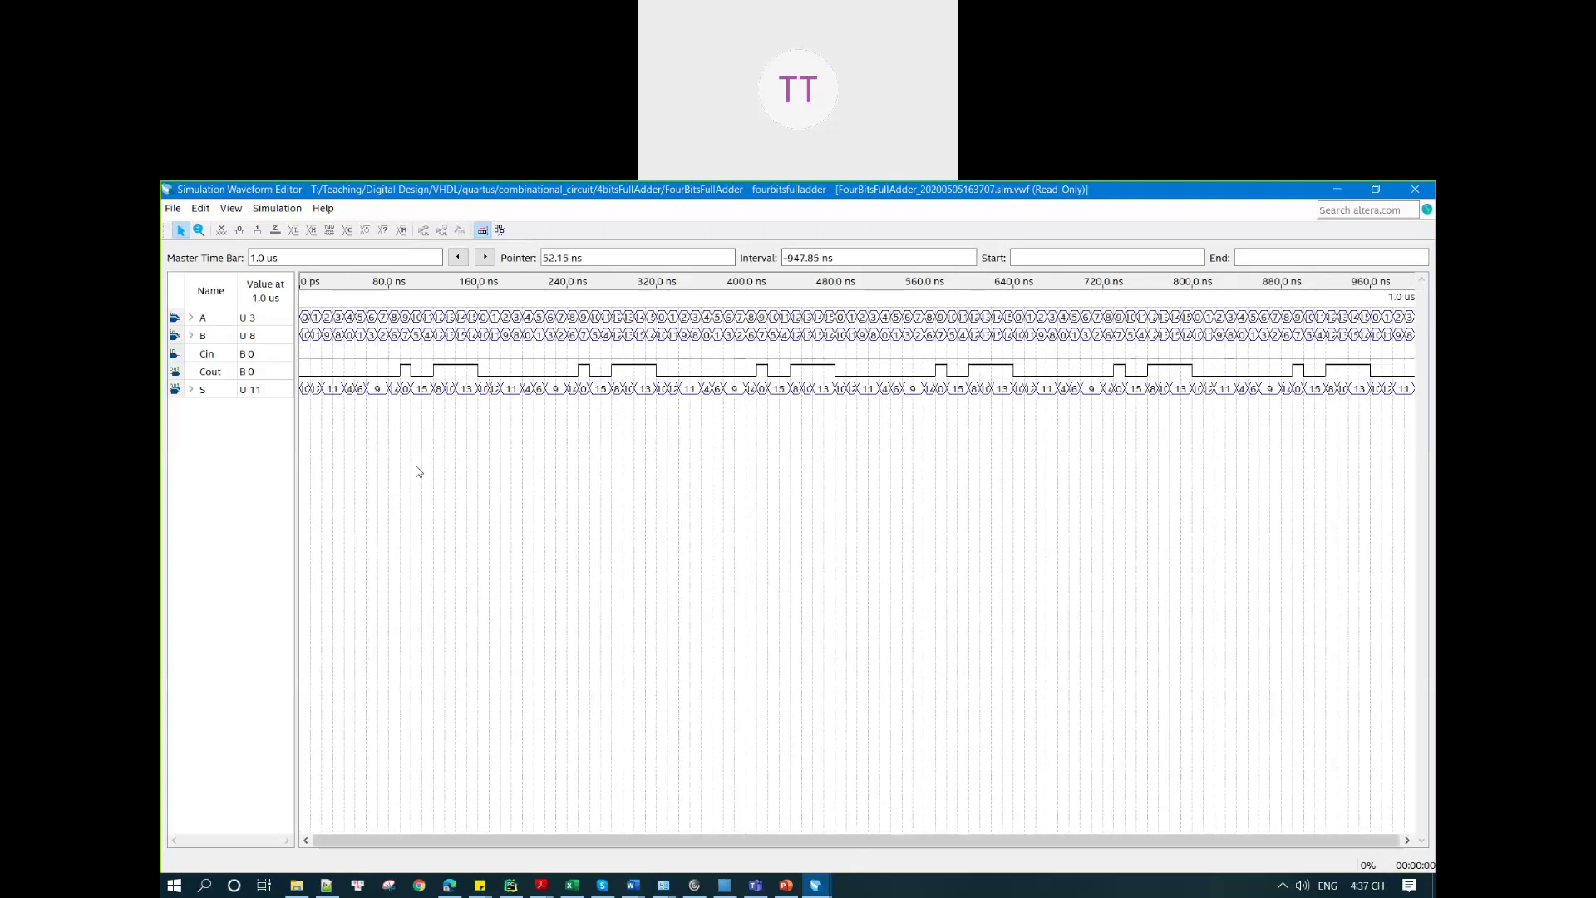
# Step: Try to change Cin between 10 and 20 ns in the simulation result
pyautogui.moveTo(313, 355); pyautogui.dragTo(319, 356)
pyautogui.rightClick(318, 356)
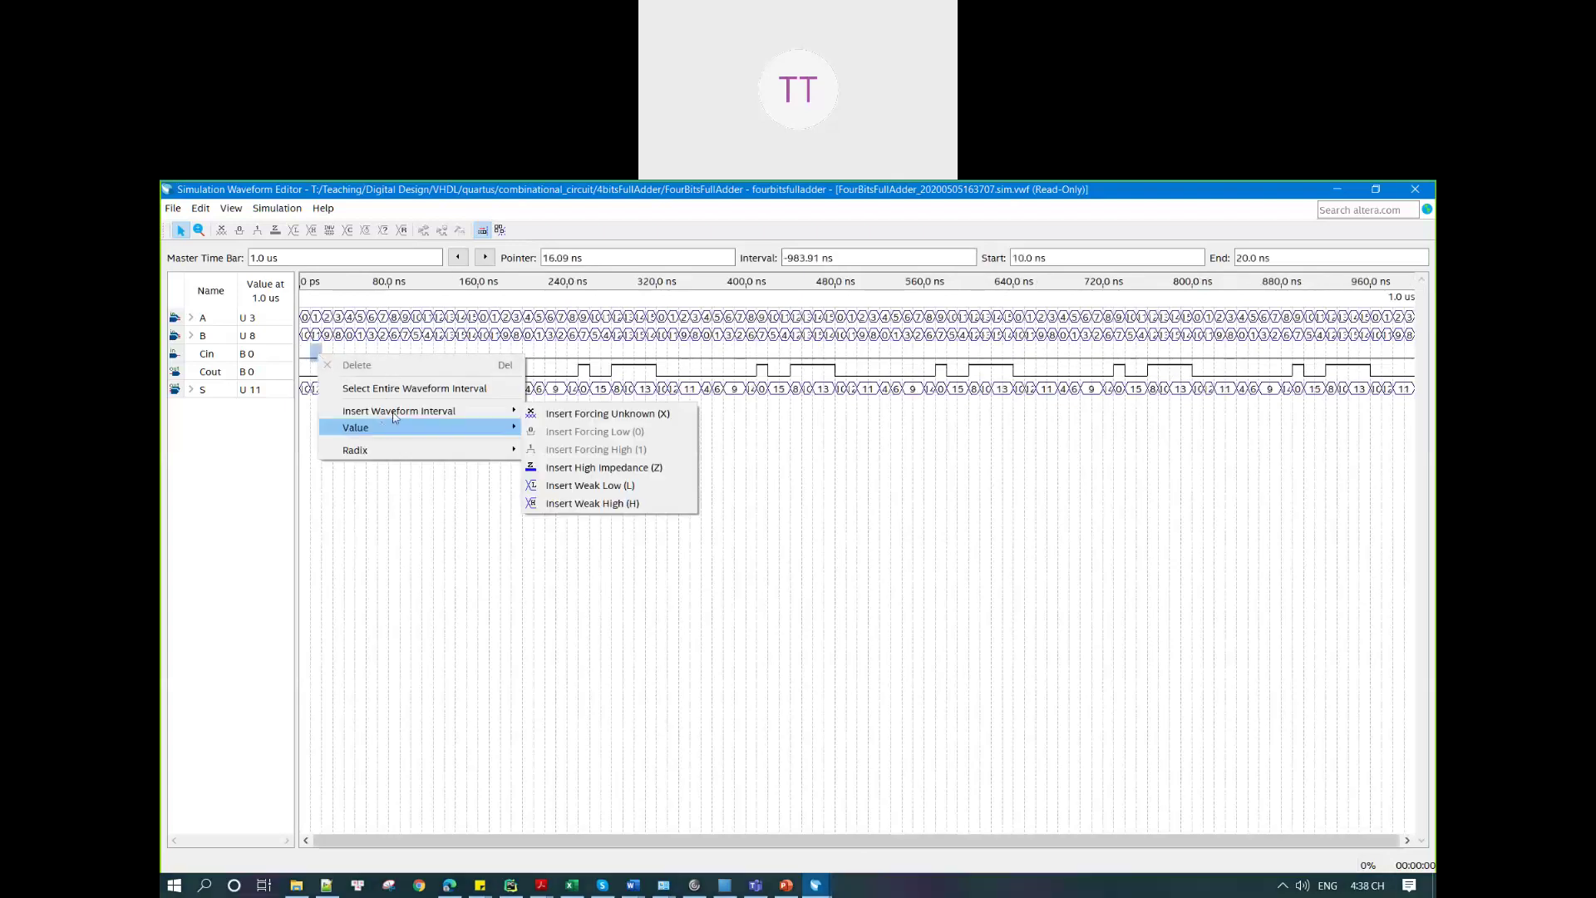
pyautogui.moveTo(383, 426)
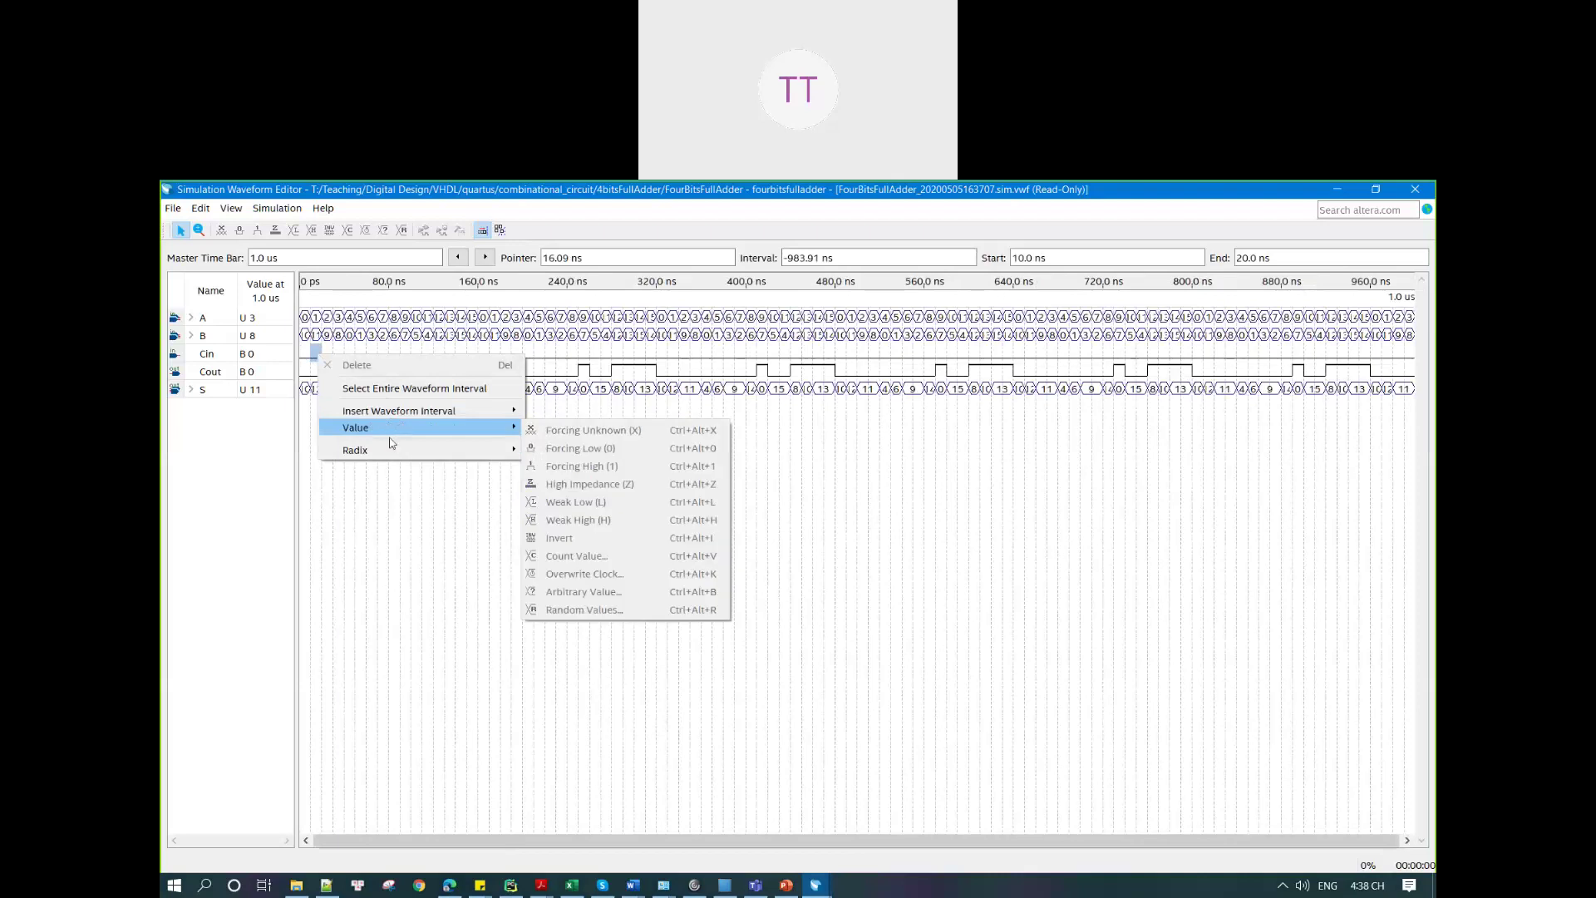
pyautogui.click(407, 557)
# Step: Turn off grid snapping and try to change Cin between about 8 and 32 ns
pyautogui.click(179, 213)
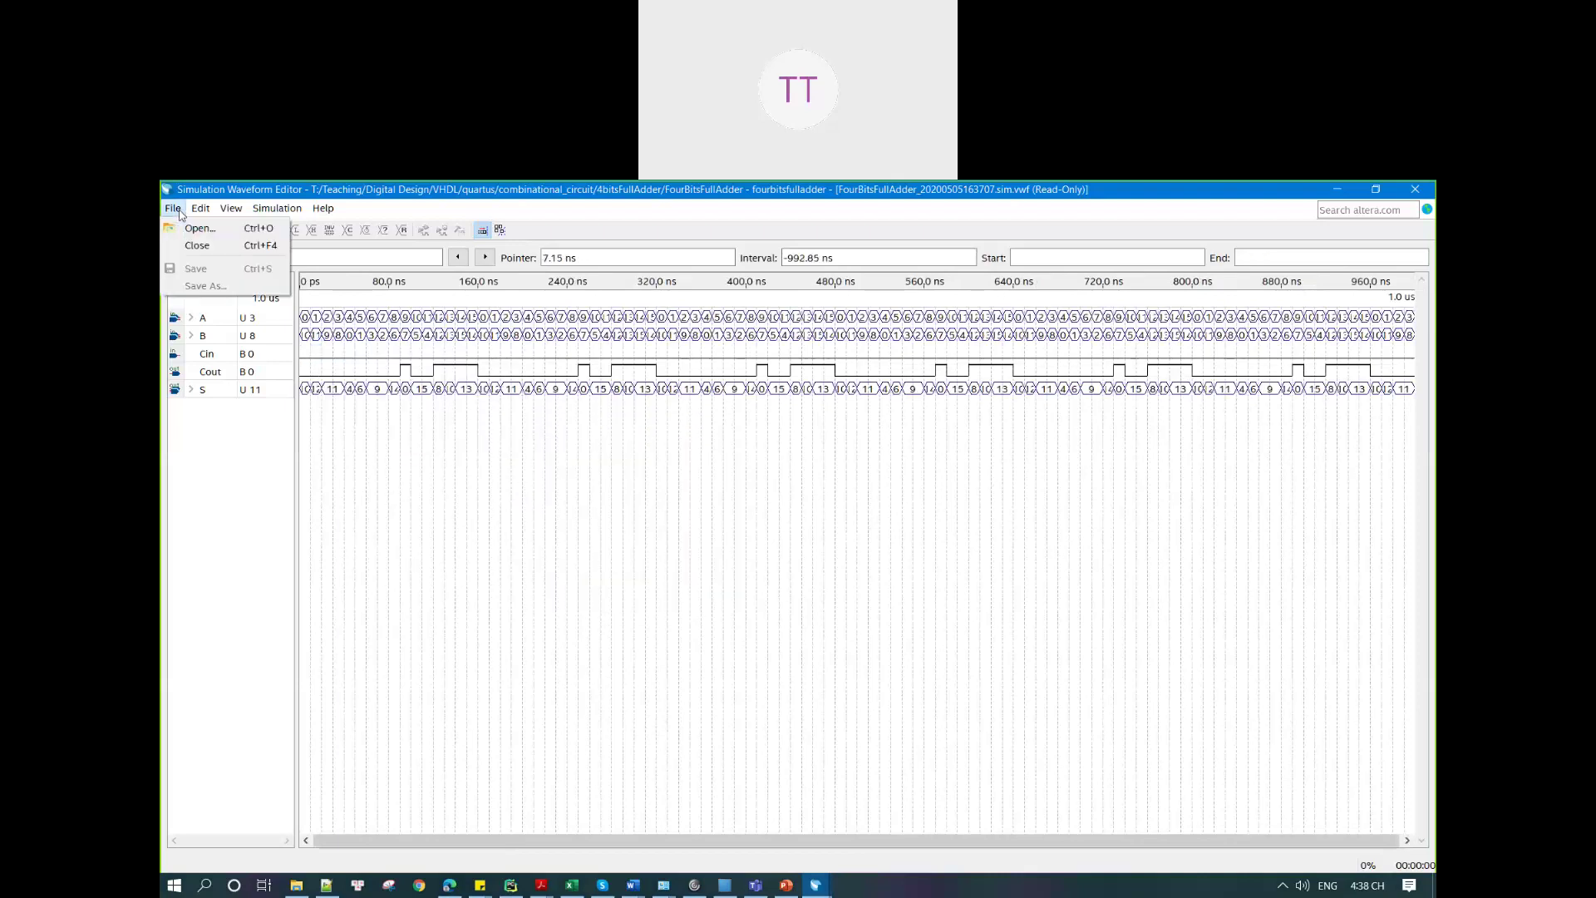
pyautogui.moveTo(256, 212)
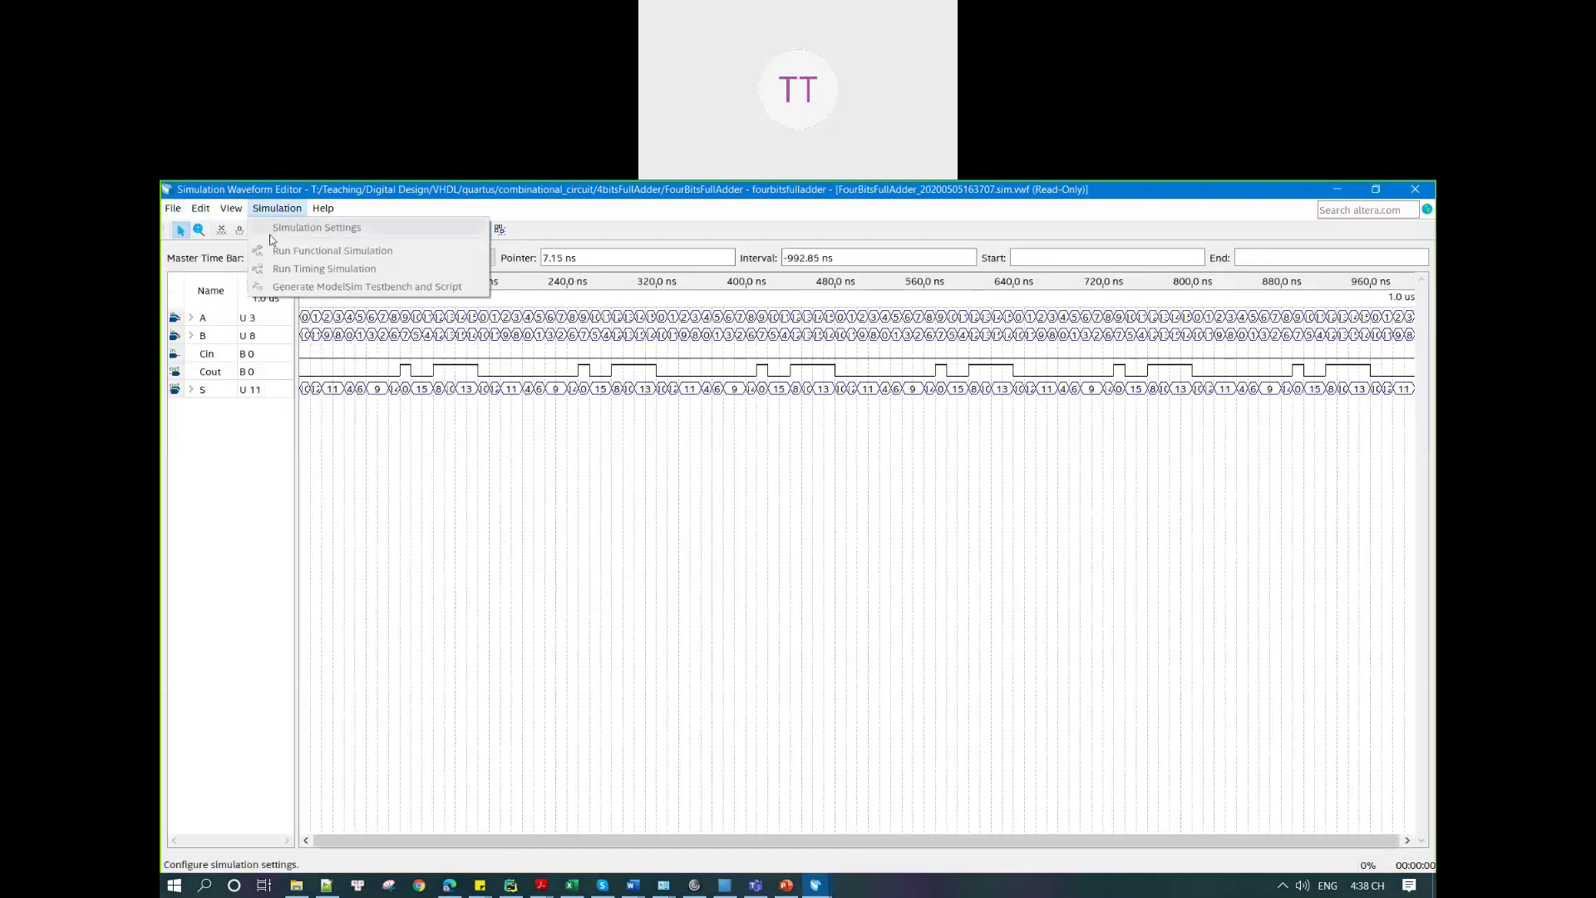
pyautogui.click(499, 215)
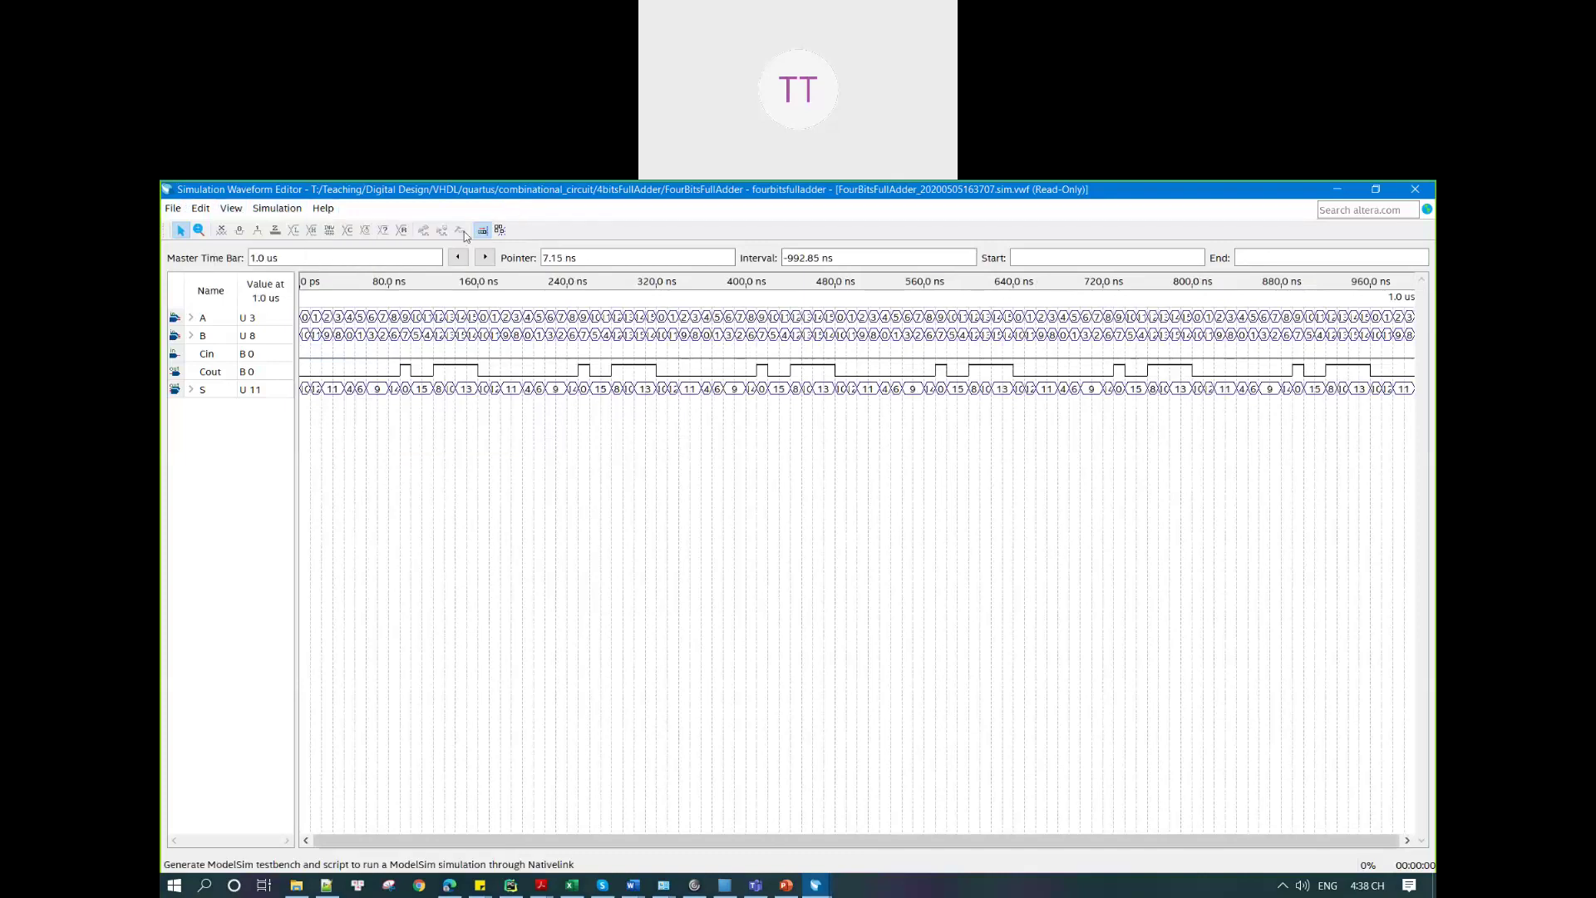
pyautogui.rightClick(326, 364)
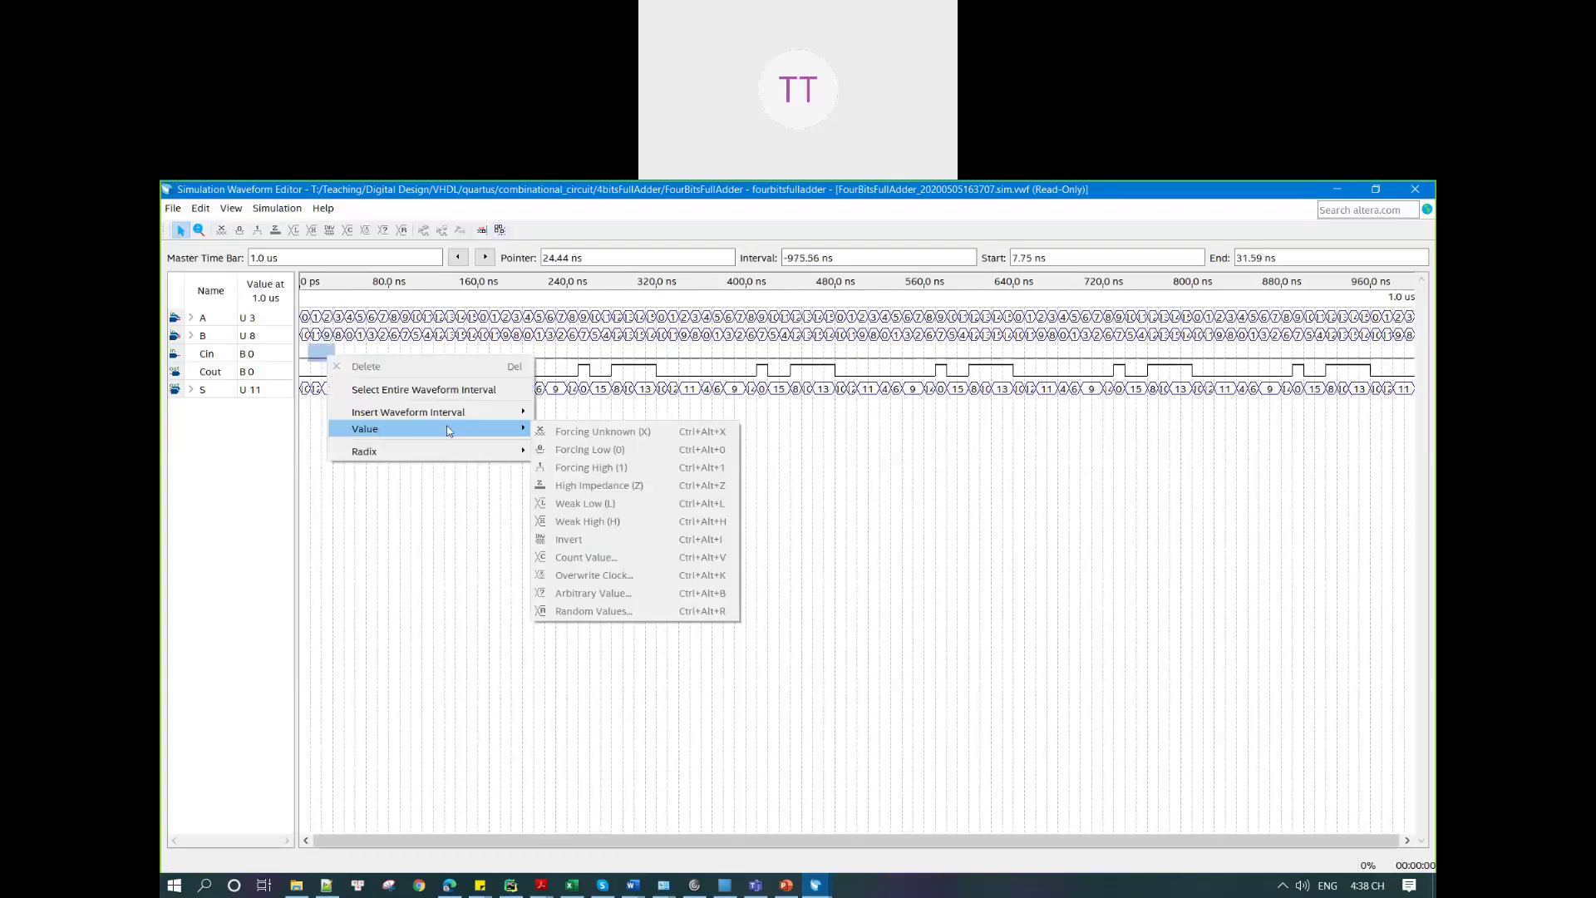
pyautogui.click(1081, 497)
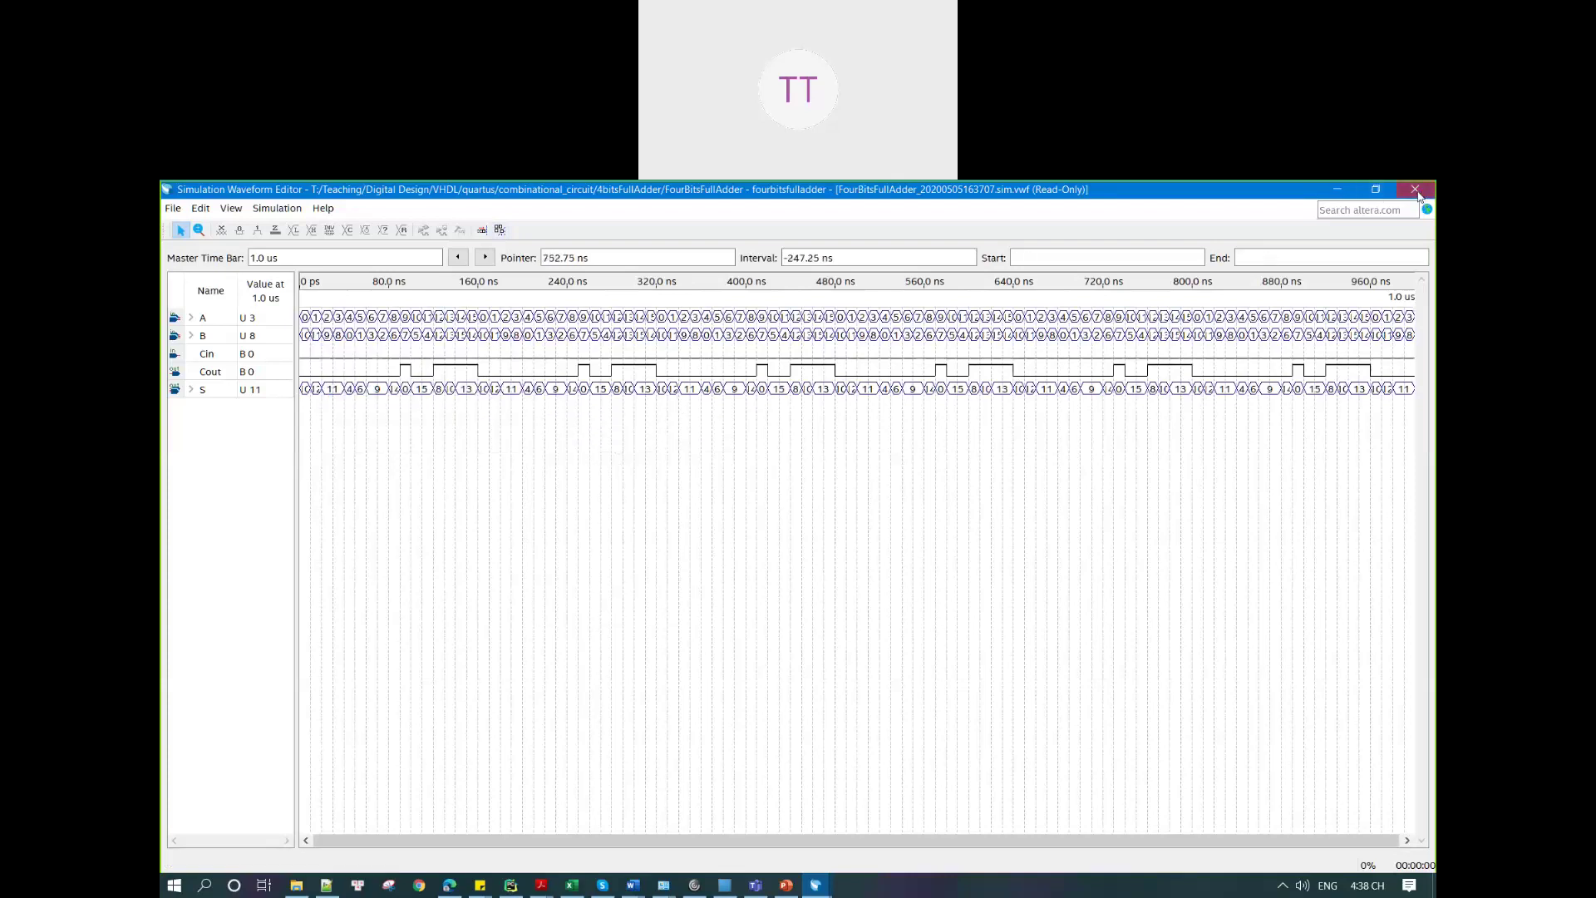
# Step: Close the read-only simulation result and reopen the editable Waveform.vwf from the project files
pyautogui.click(1416, 189)
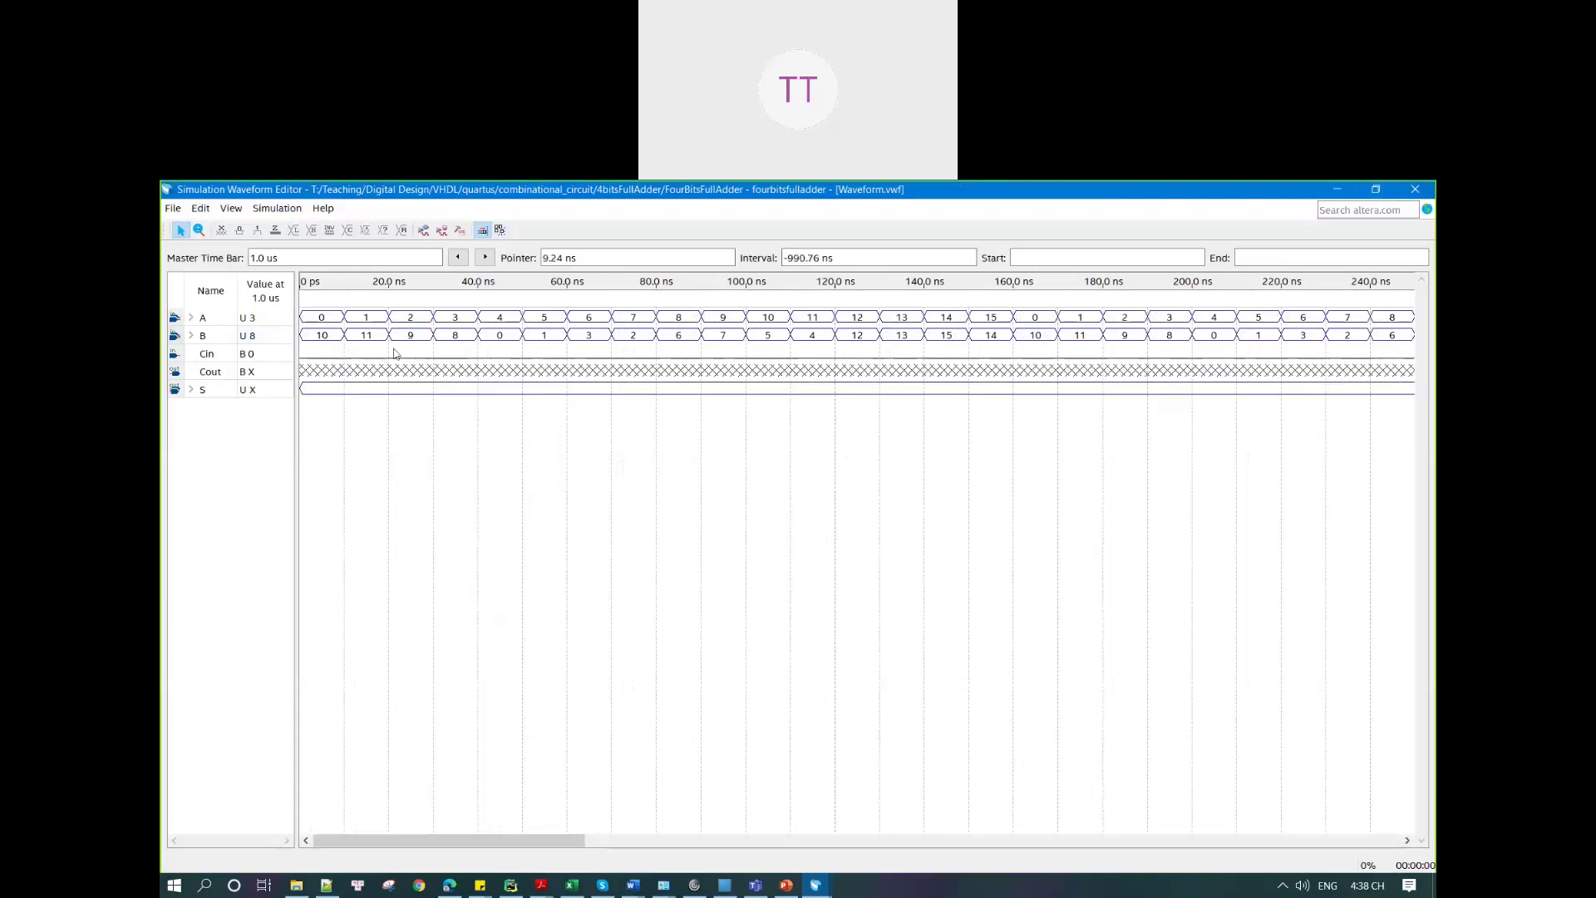
pyautogui.click(1396, 194)
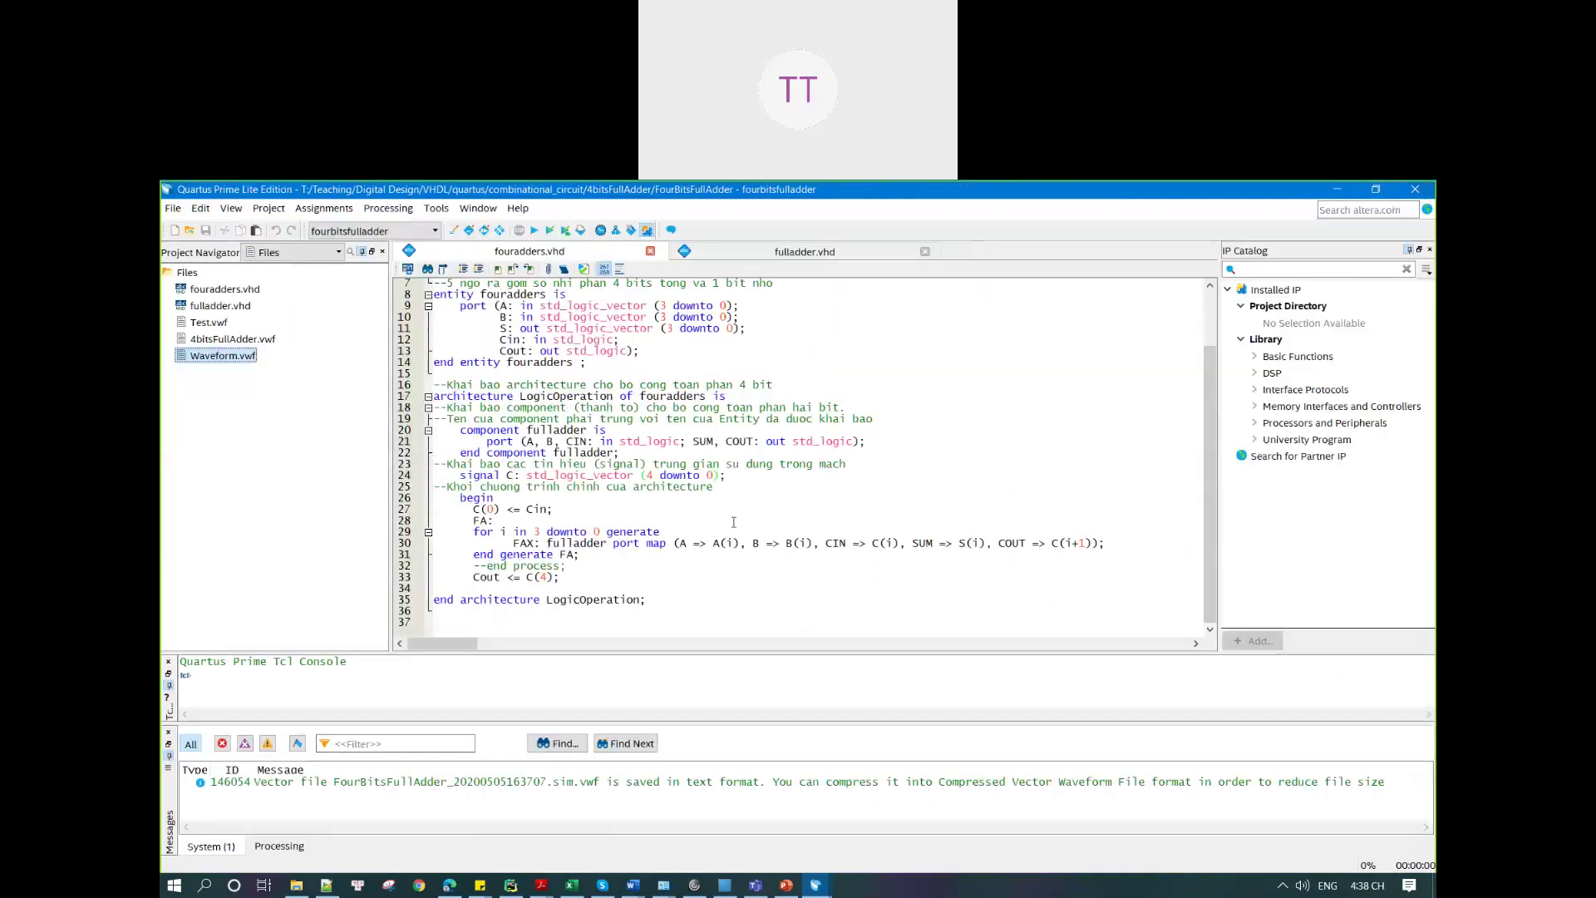
pyautogui.doubleClick(241, 339)
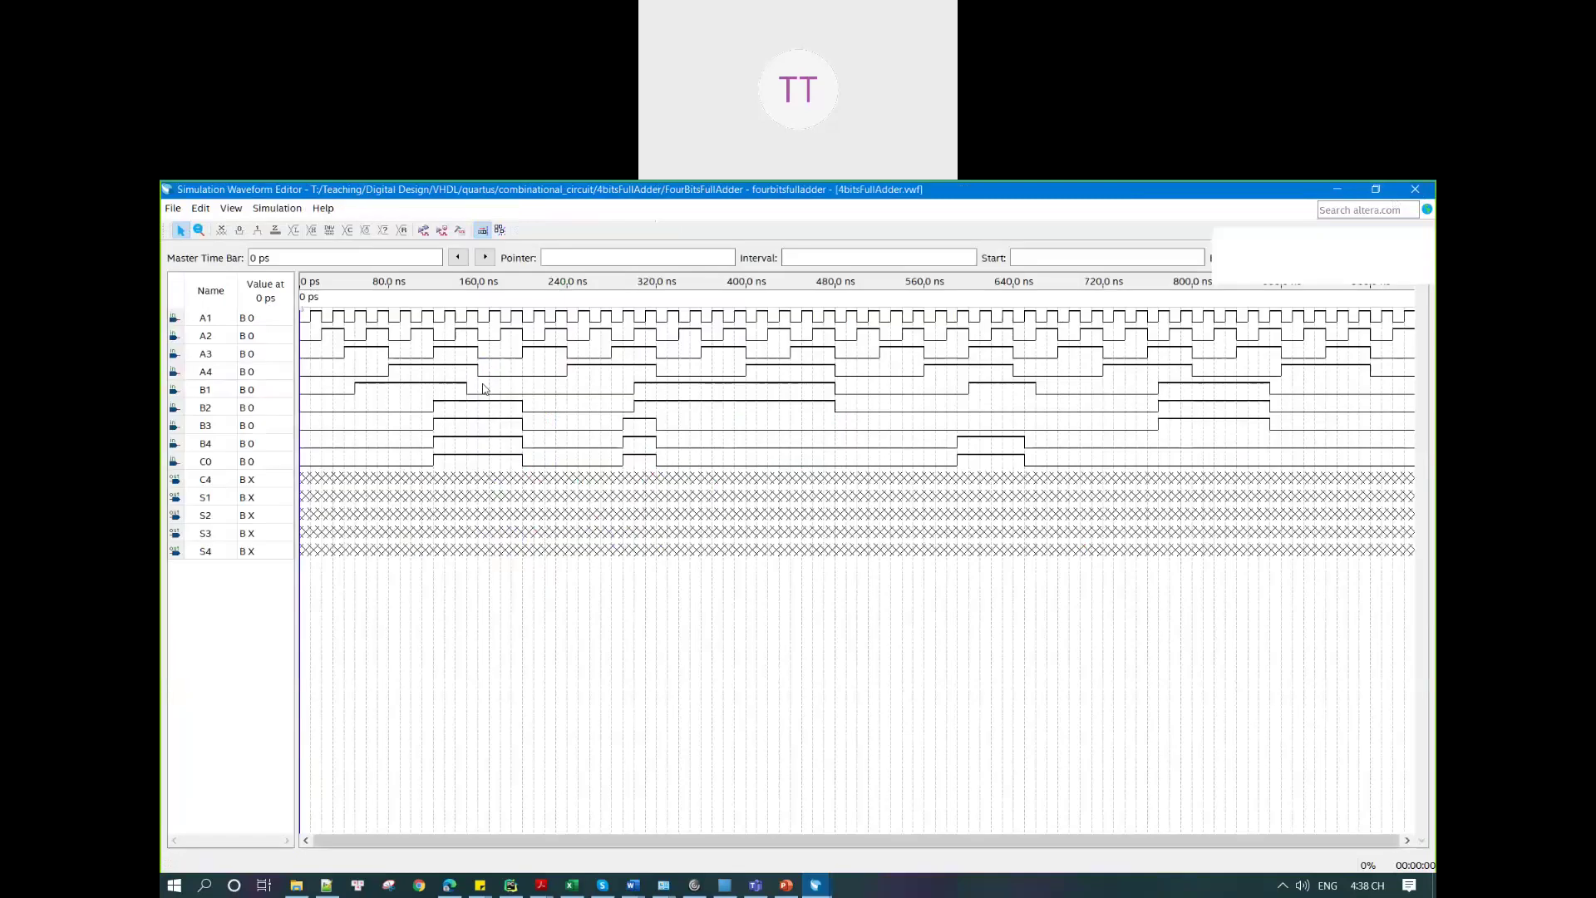
pyautogui.click(1415, 189)
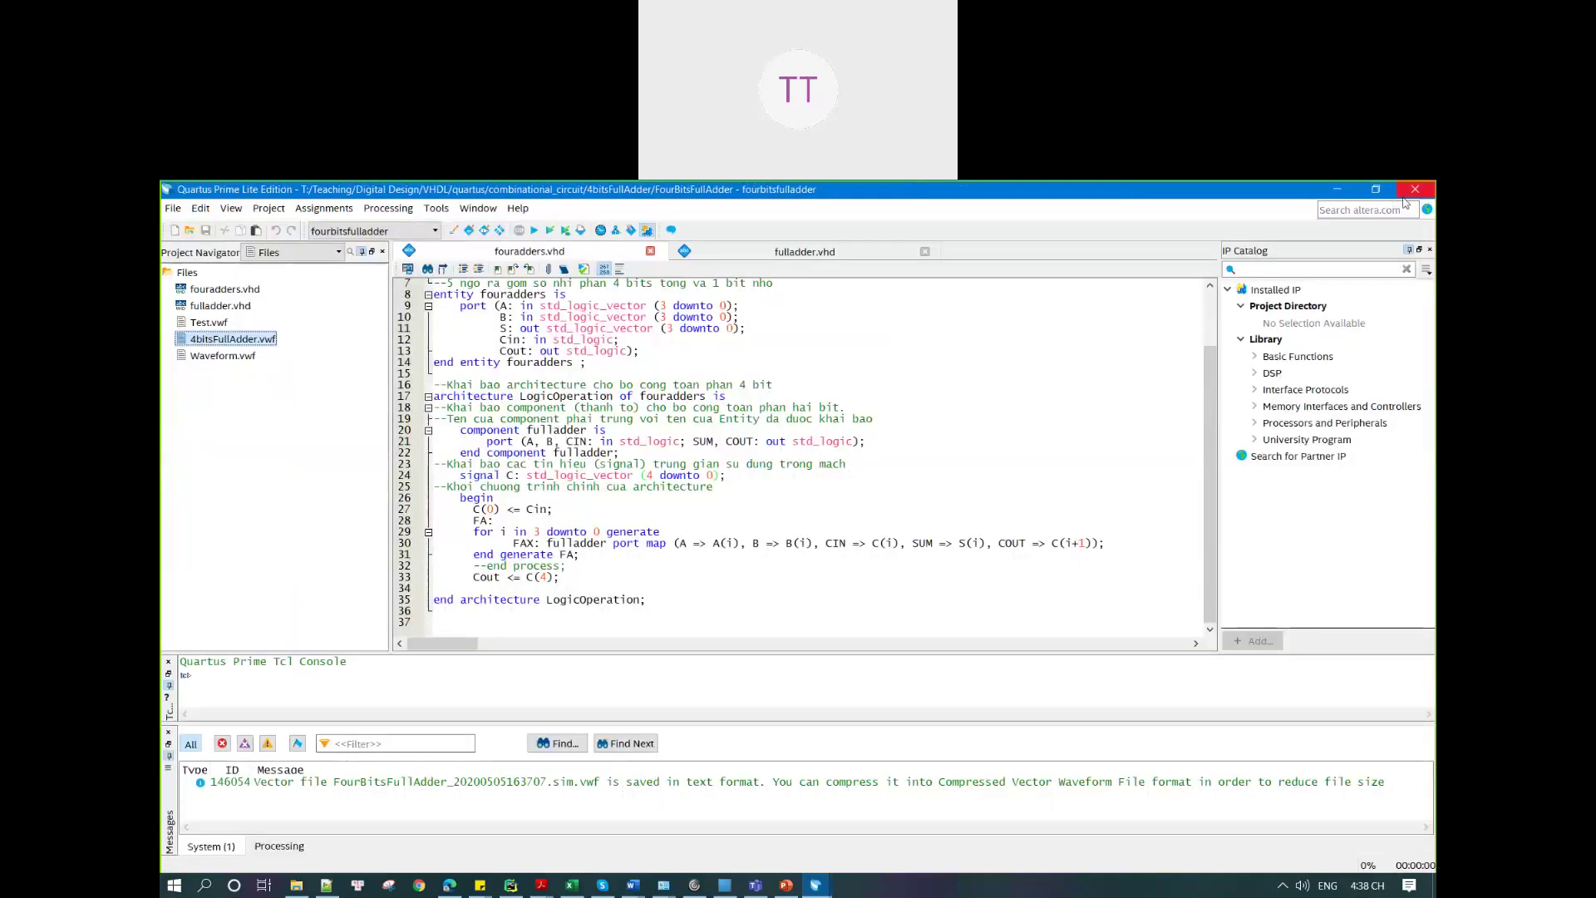
pyautogui.doubleClick(217, 356)
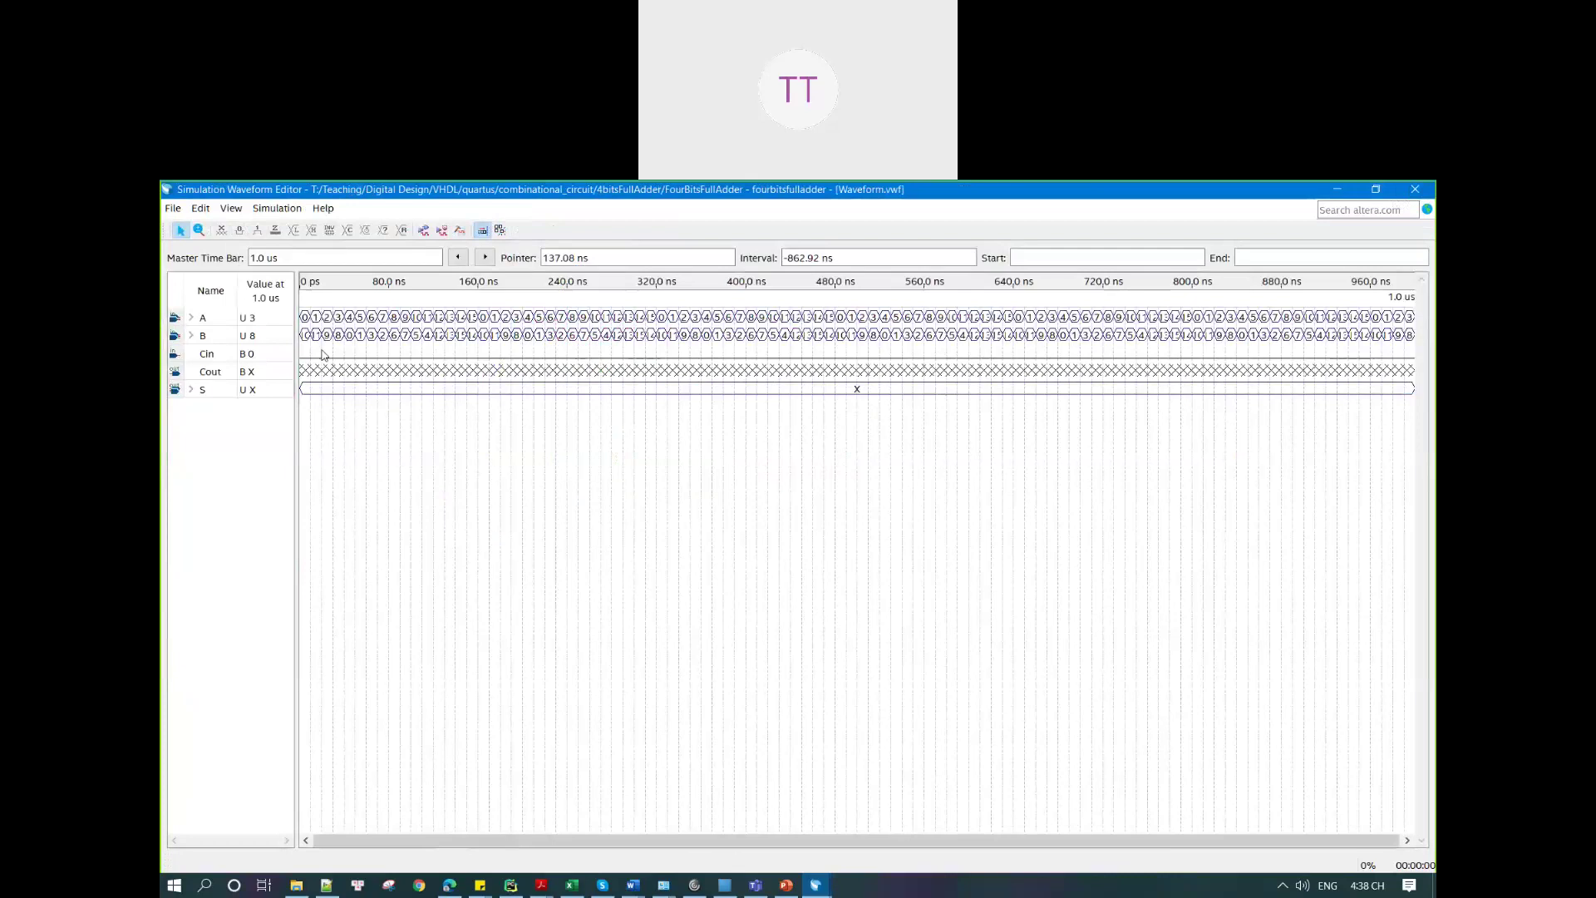
# Step: Set the Cin input to Forcing High (1) from 0 to 40 ns
pyautogui.moveTo(301, 354); pyautogui.dragTo(339, 361)
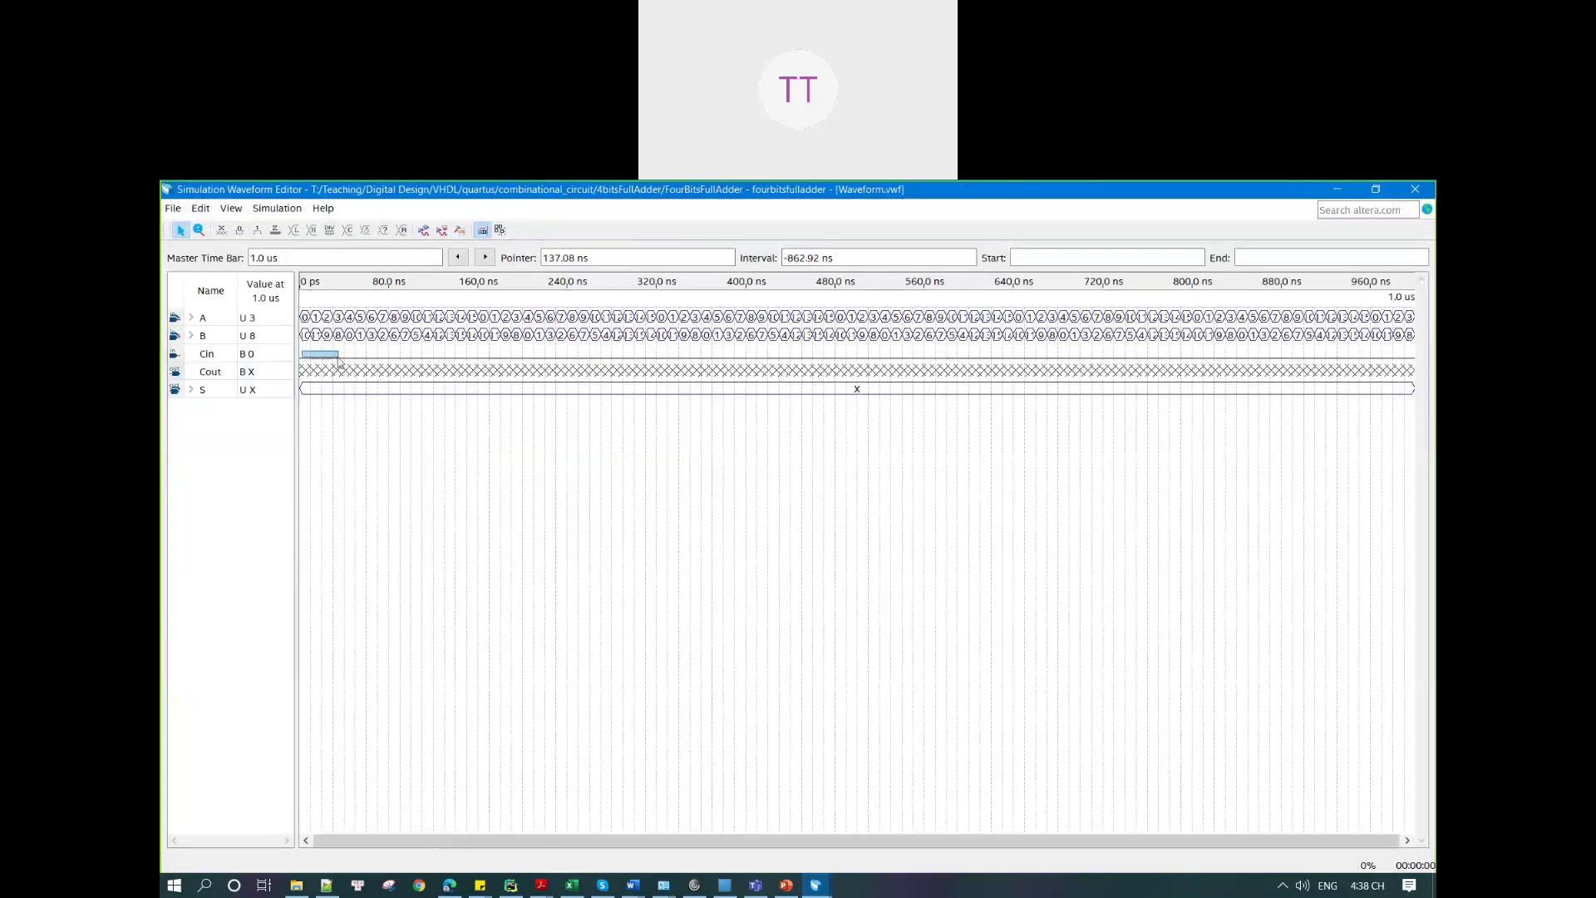
pyautogui.rightClick(332, 357)
pyautogui.moveTo(387, 427)
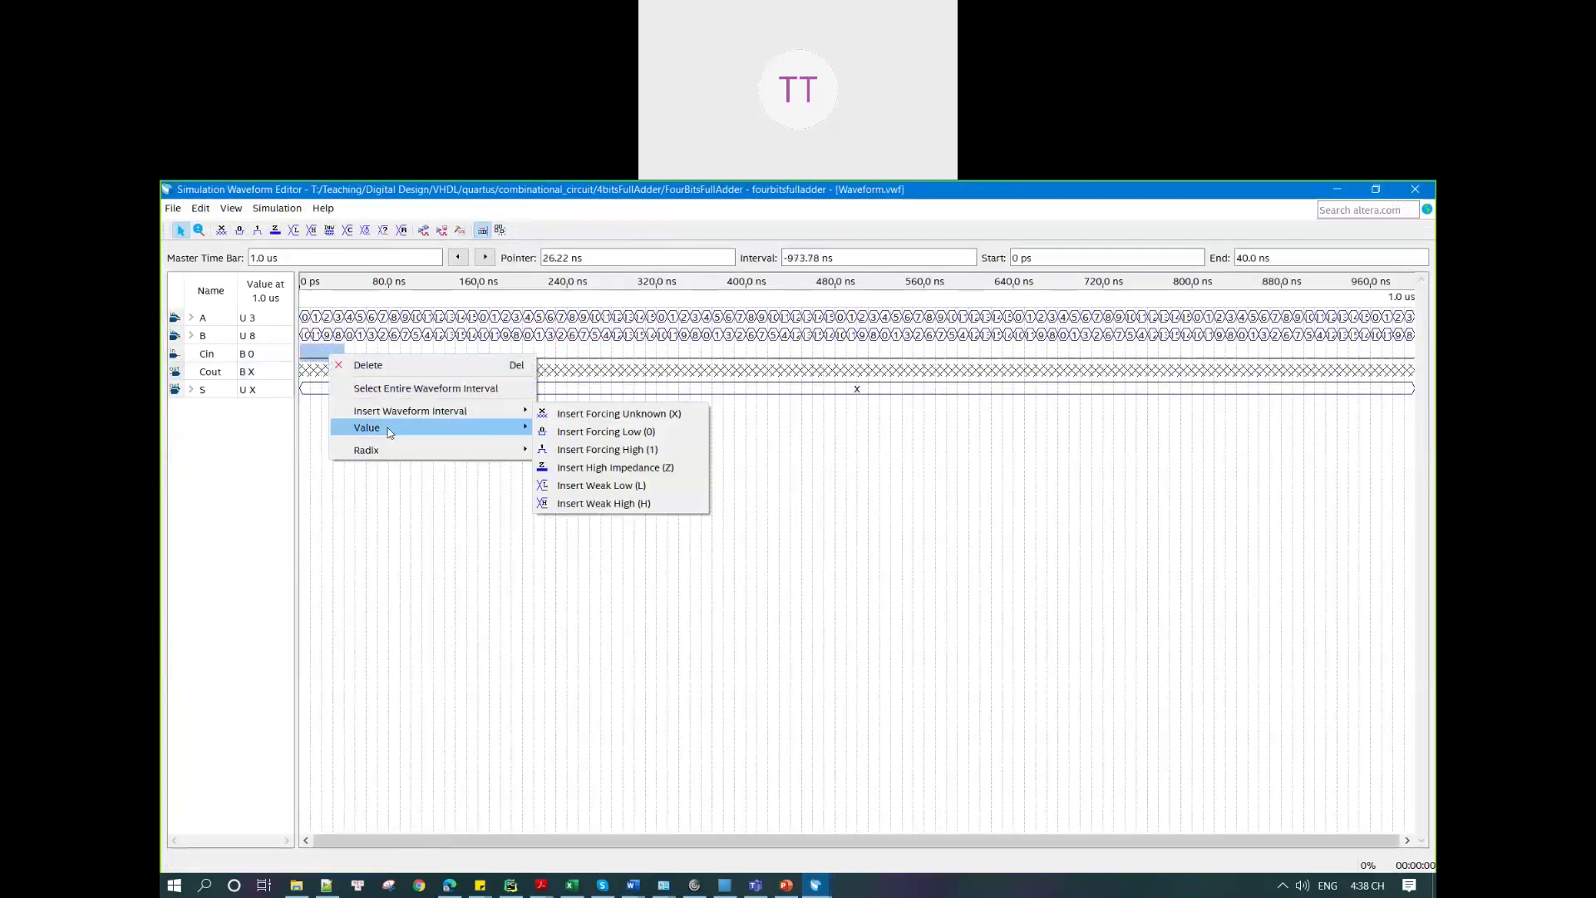
pyautogui.click(607, 449)
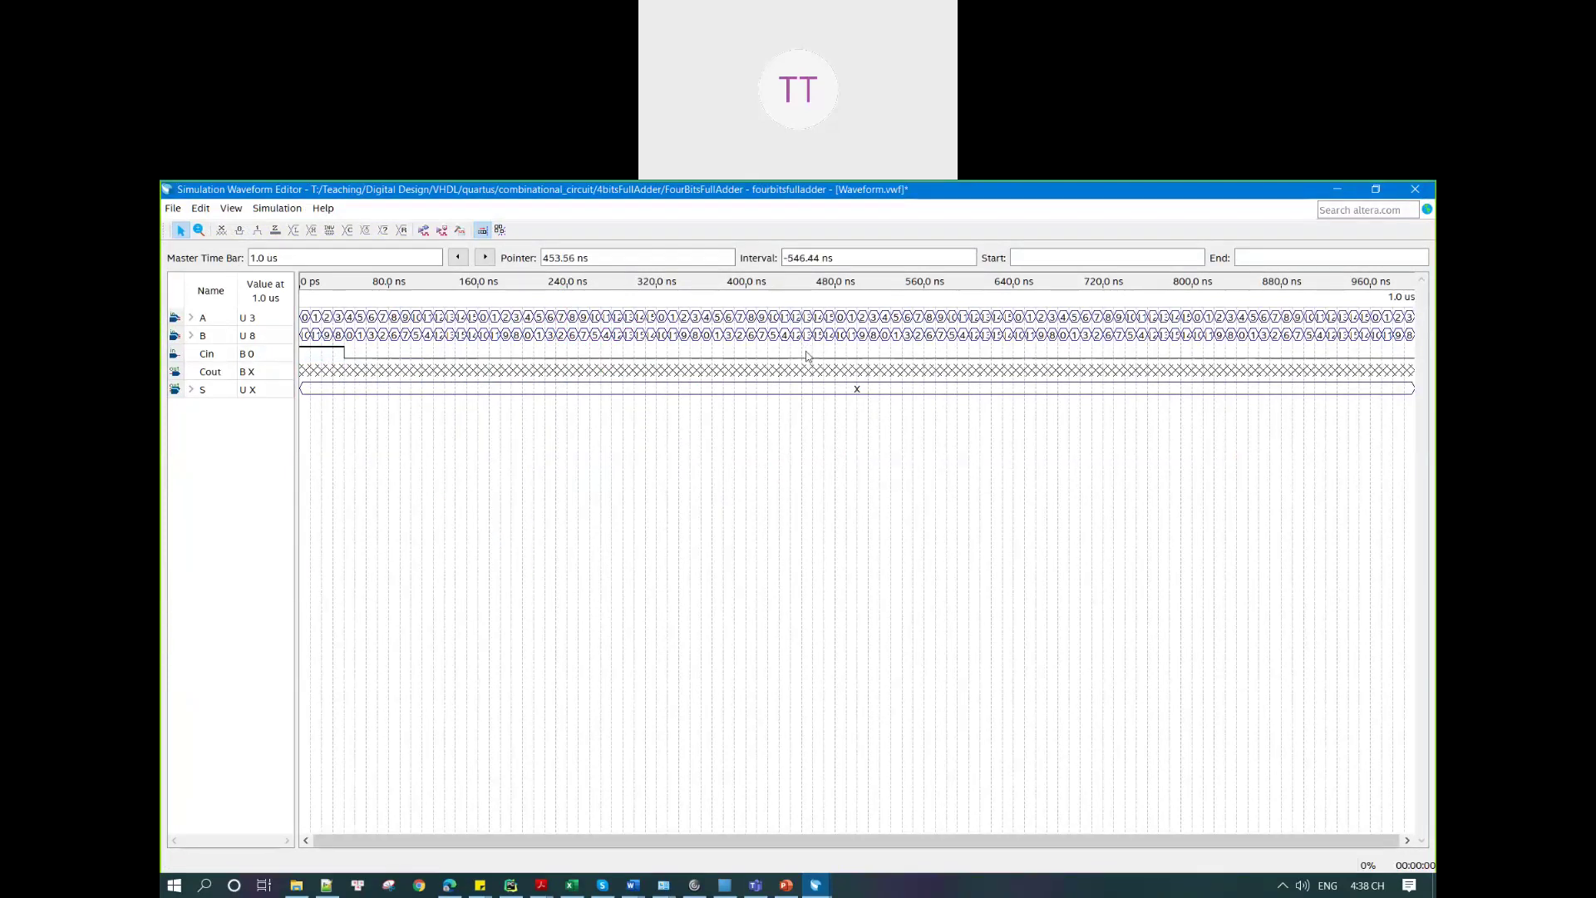
# Step: Set the Cin input to Forcing High (1) between 360 and 390 ns
pyautogui.moveTo(705, 350); pyautogui.dragTo(731, 353)
pyautogui.rightClick(731, 353)
pyautogui.moveTo(820, 420)
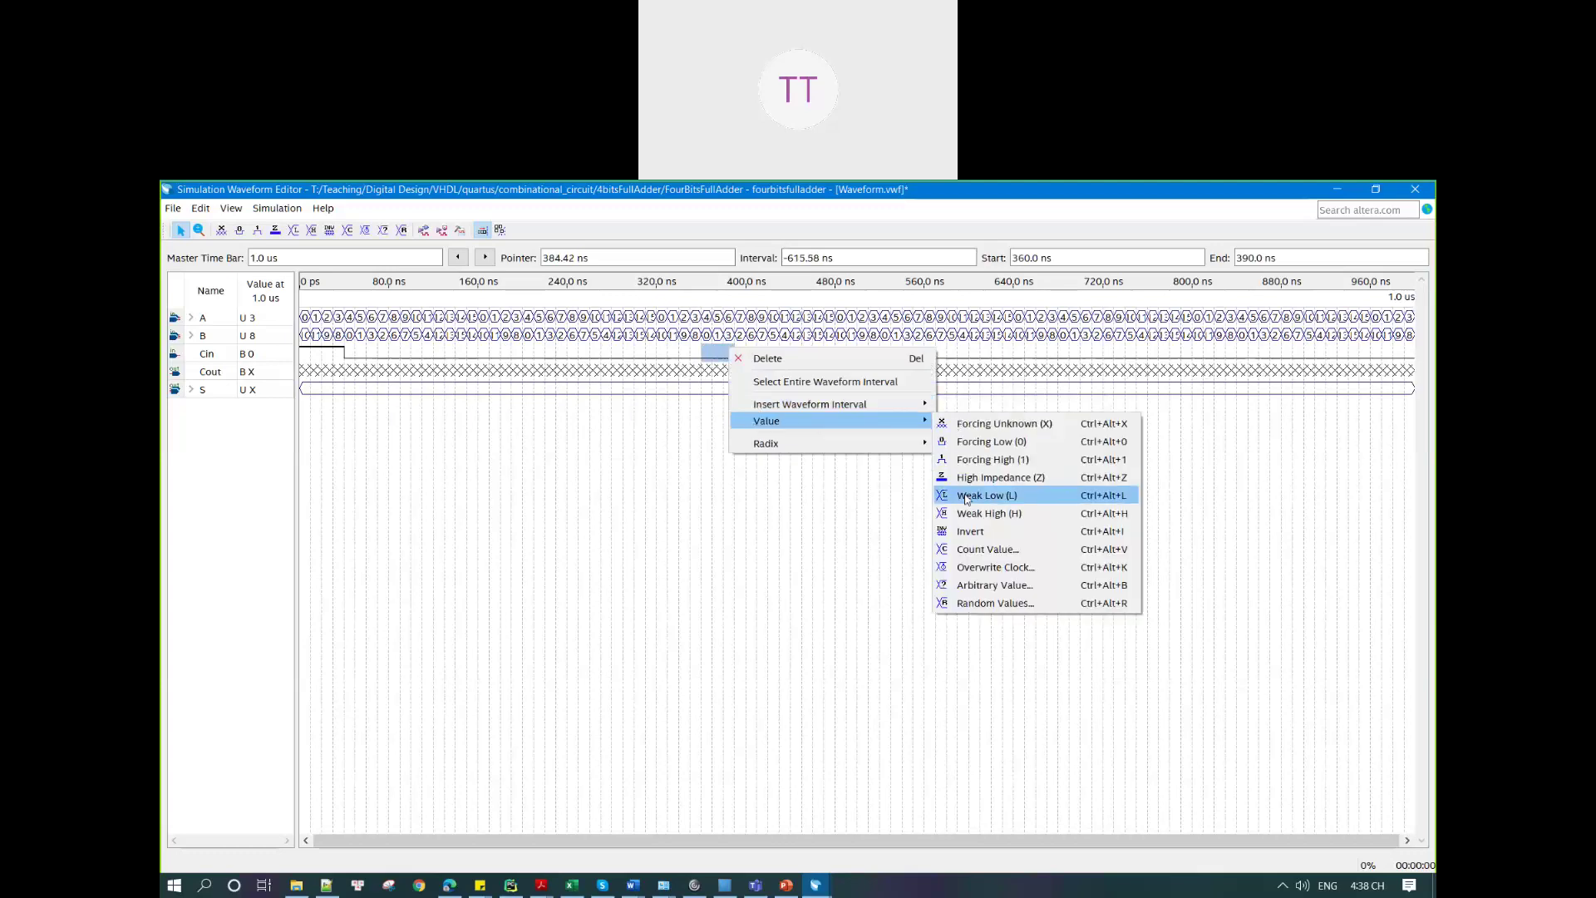
pyautogui.click(1008, 460)
pyautogui.click(705, 579)
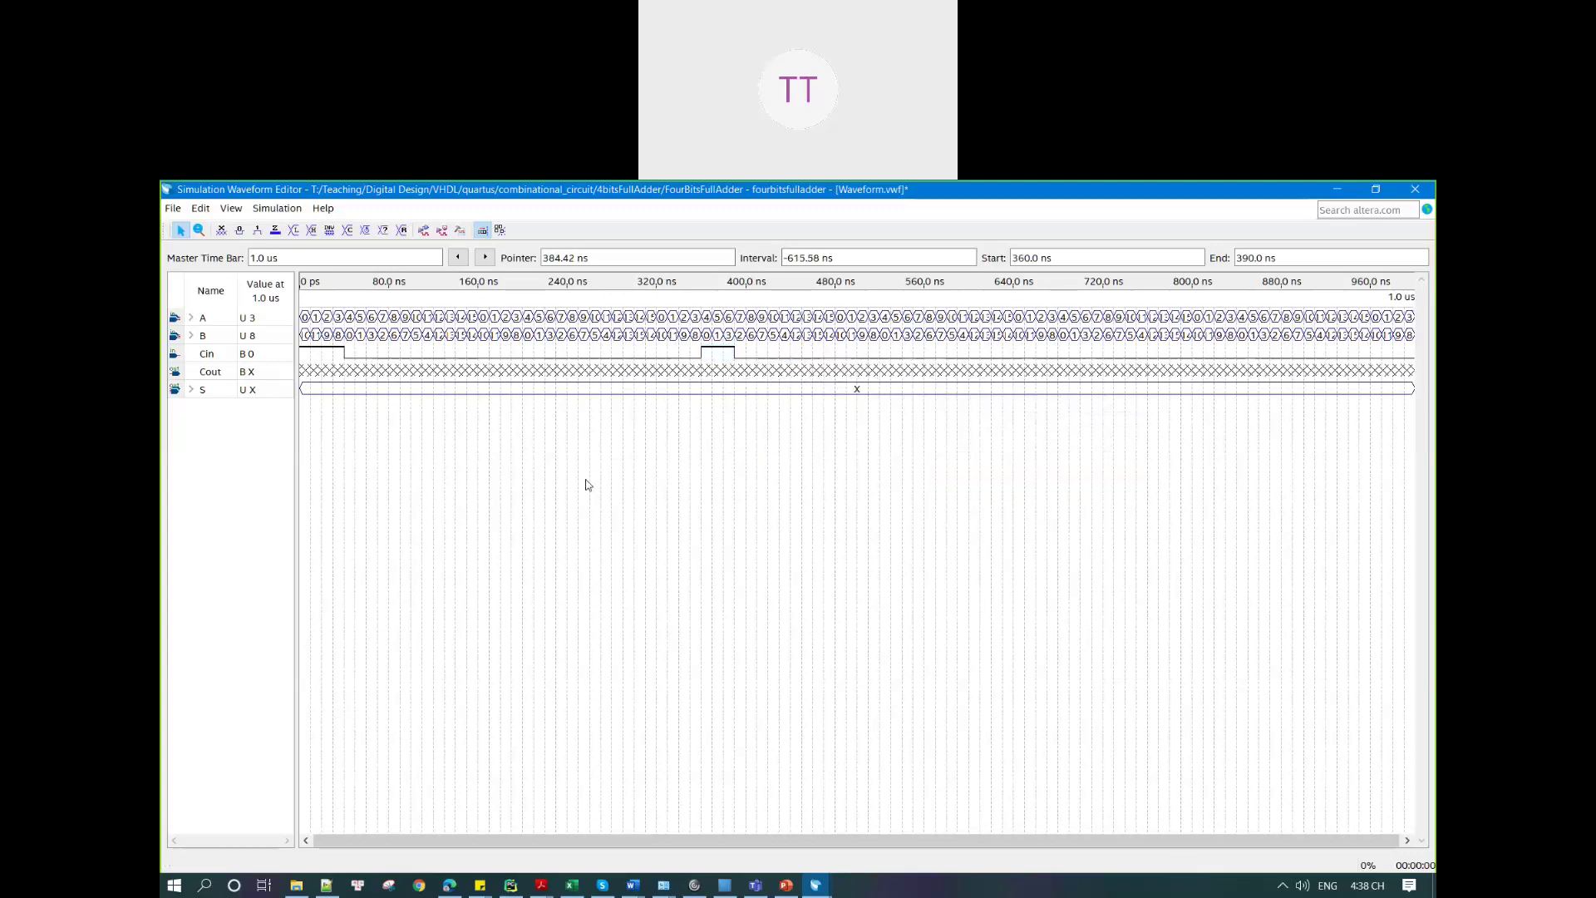
# Step: Run the functional simulation with the modified Cin waveform
pyautogui.scroll(2, 589, 482)
pyautogui.hscroll(-5, 346, 502)
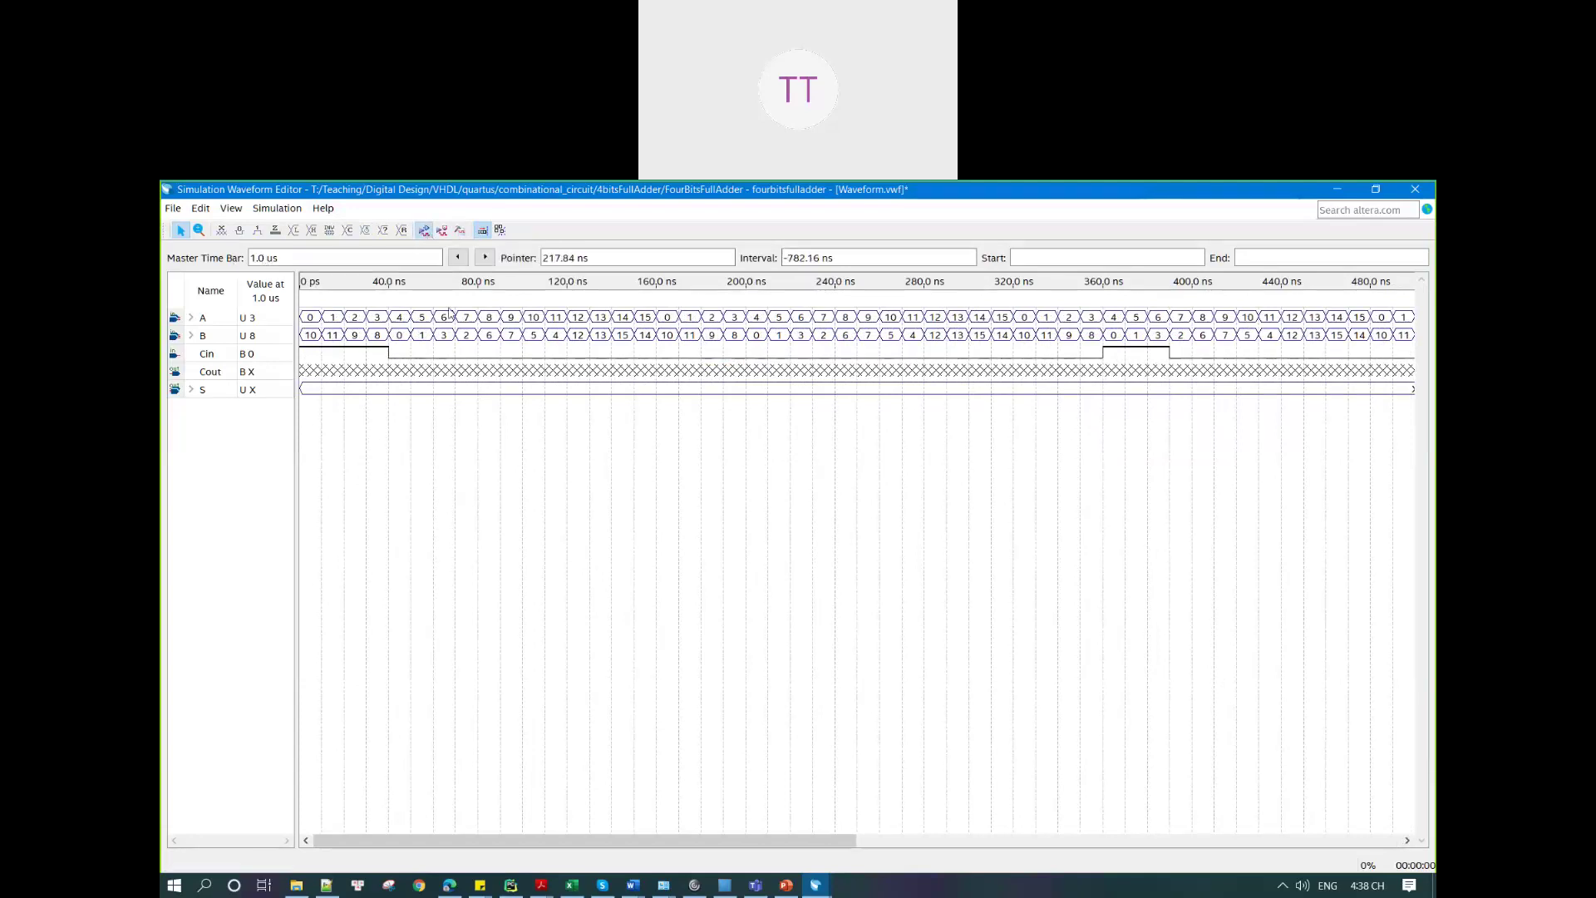
pyautogui.click(791, 549)
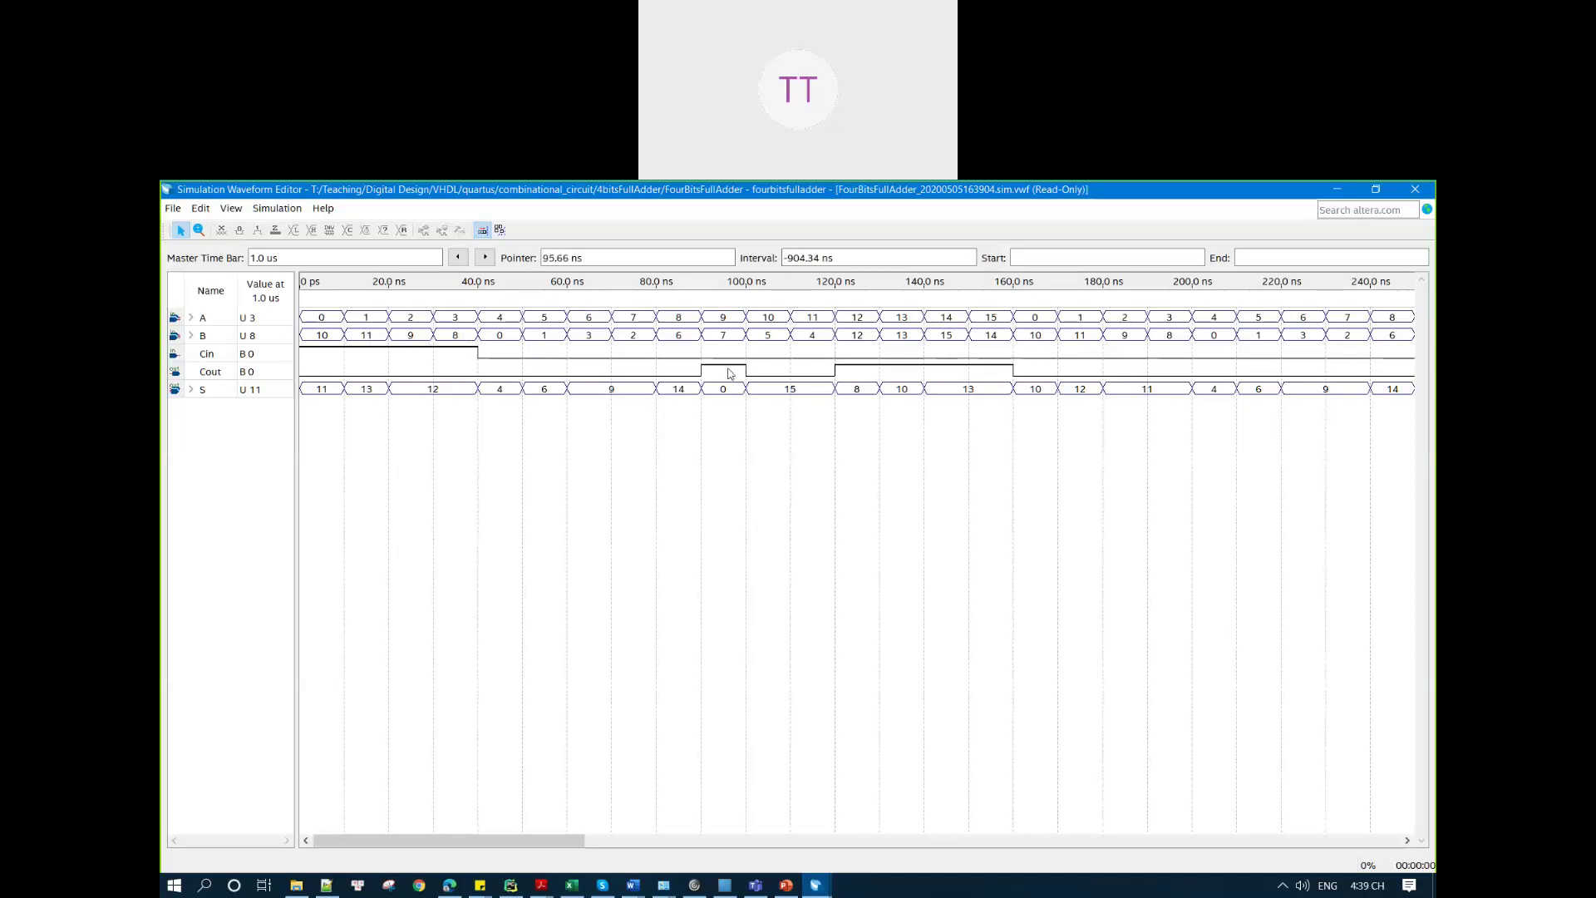
# Step: Examine Cout around 90 to 100 ns against the inputs and sum, expanding A, B and S into their individual bits
pyautogui.click(181, 372)
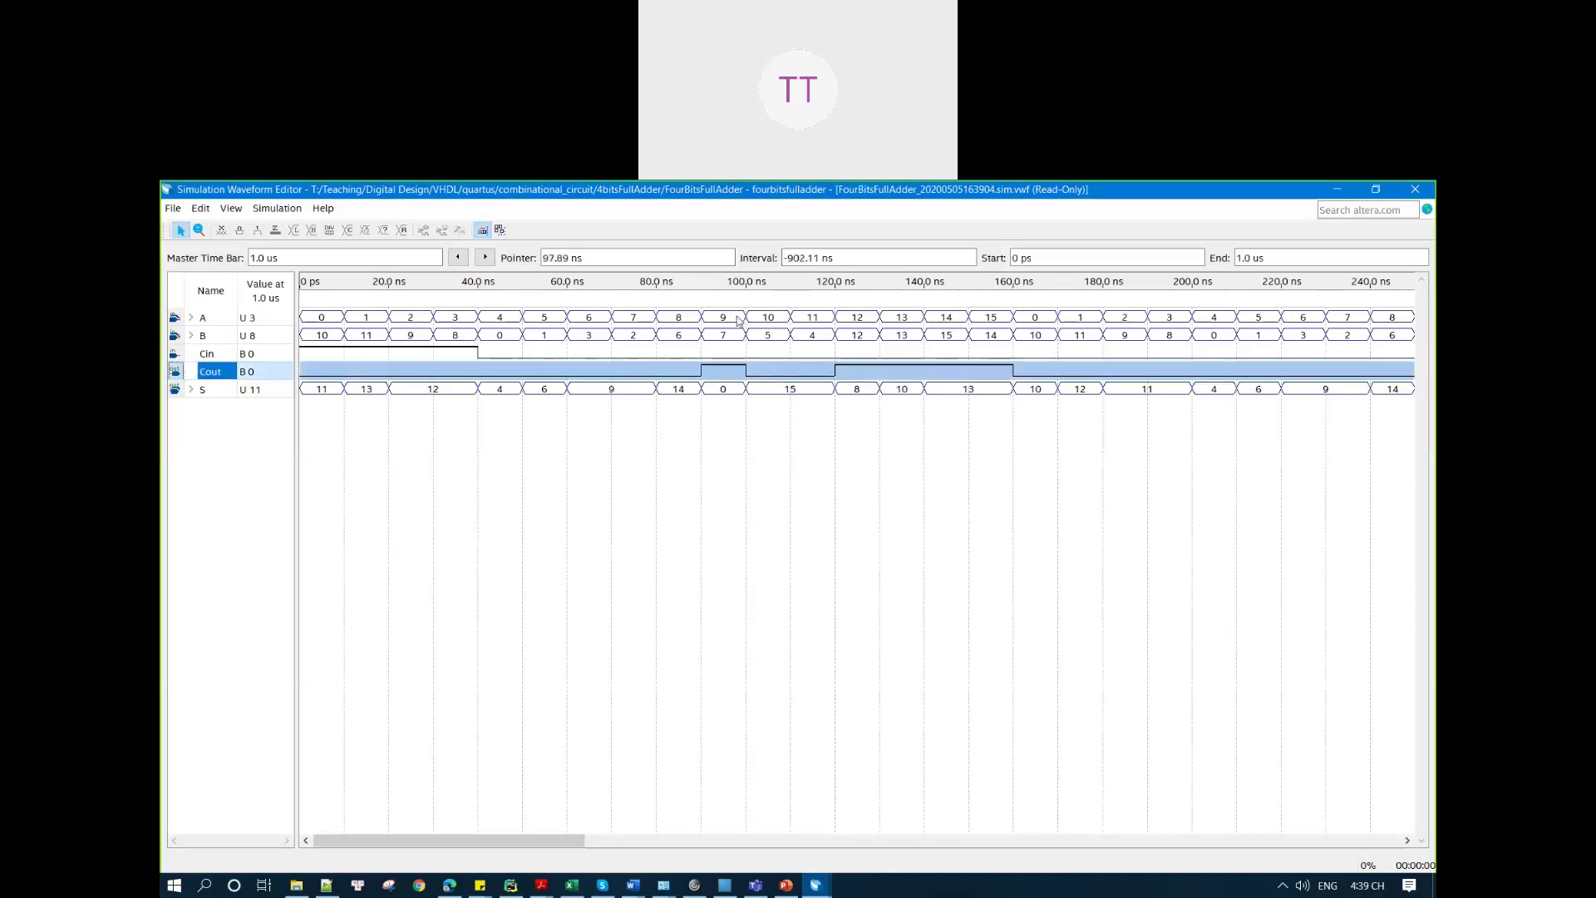
pyautogui.click(739, 341)
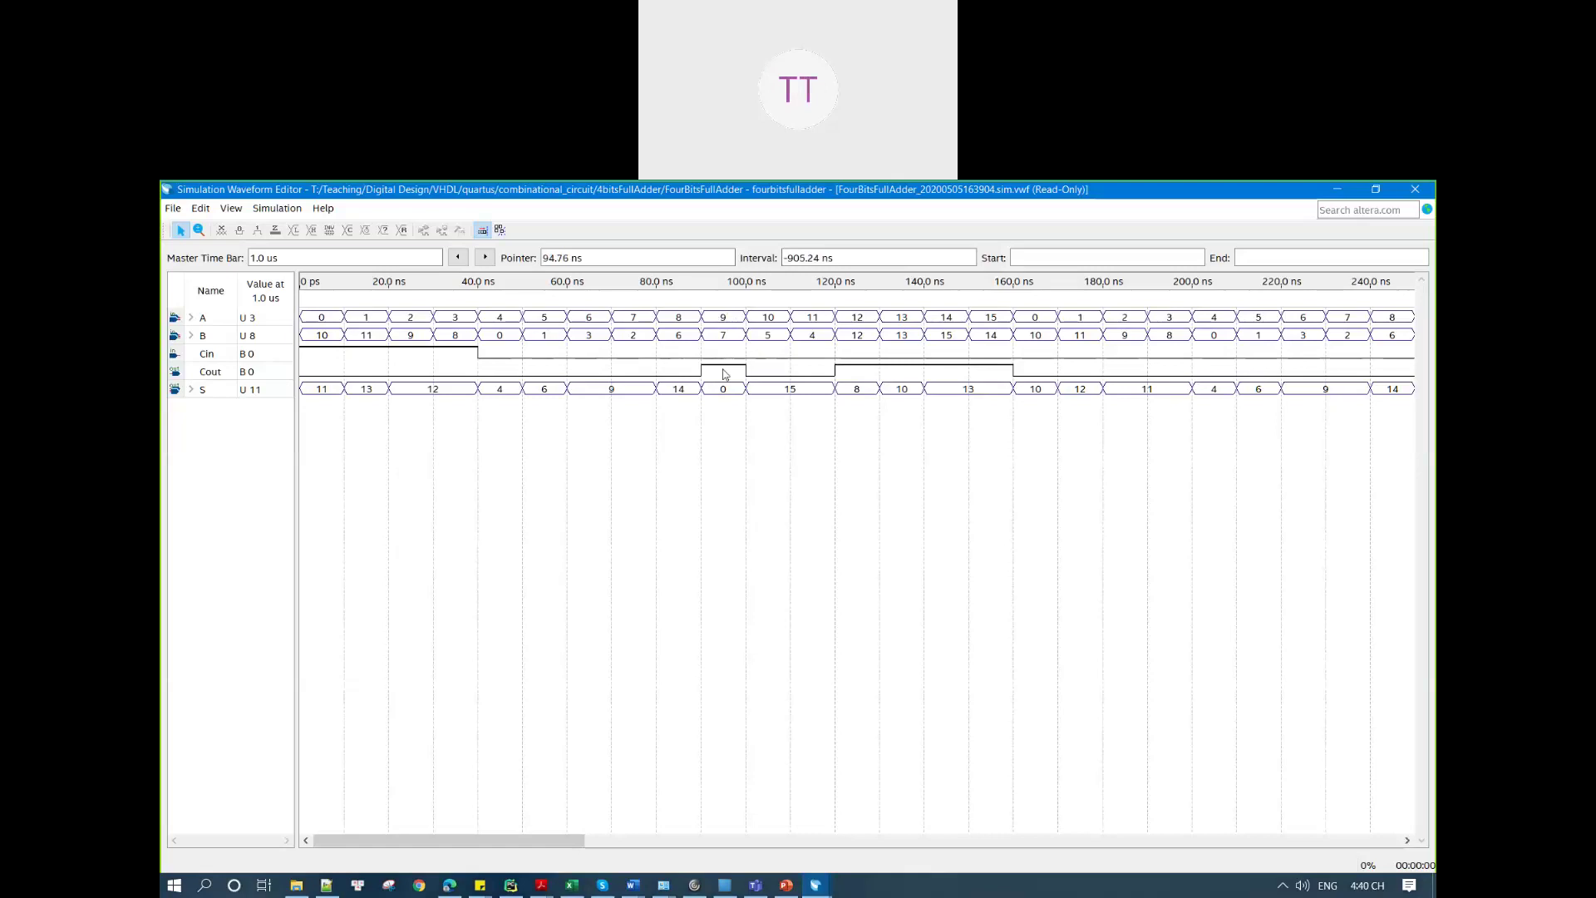
pyautogui.click(191, 320)
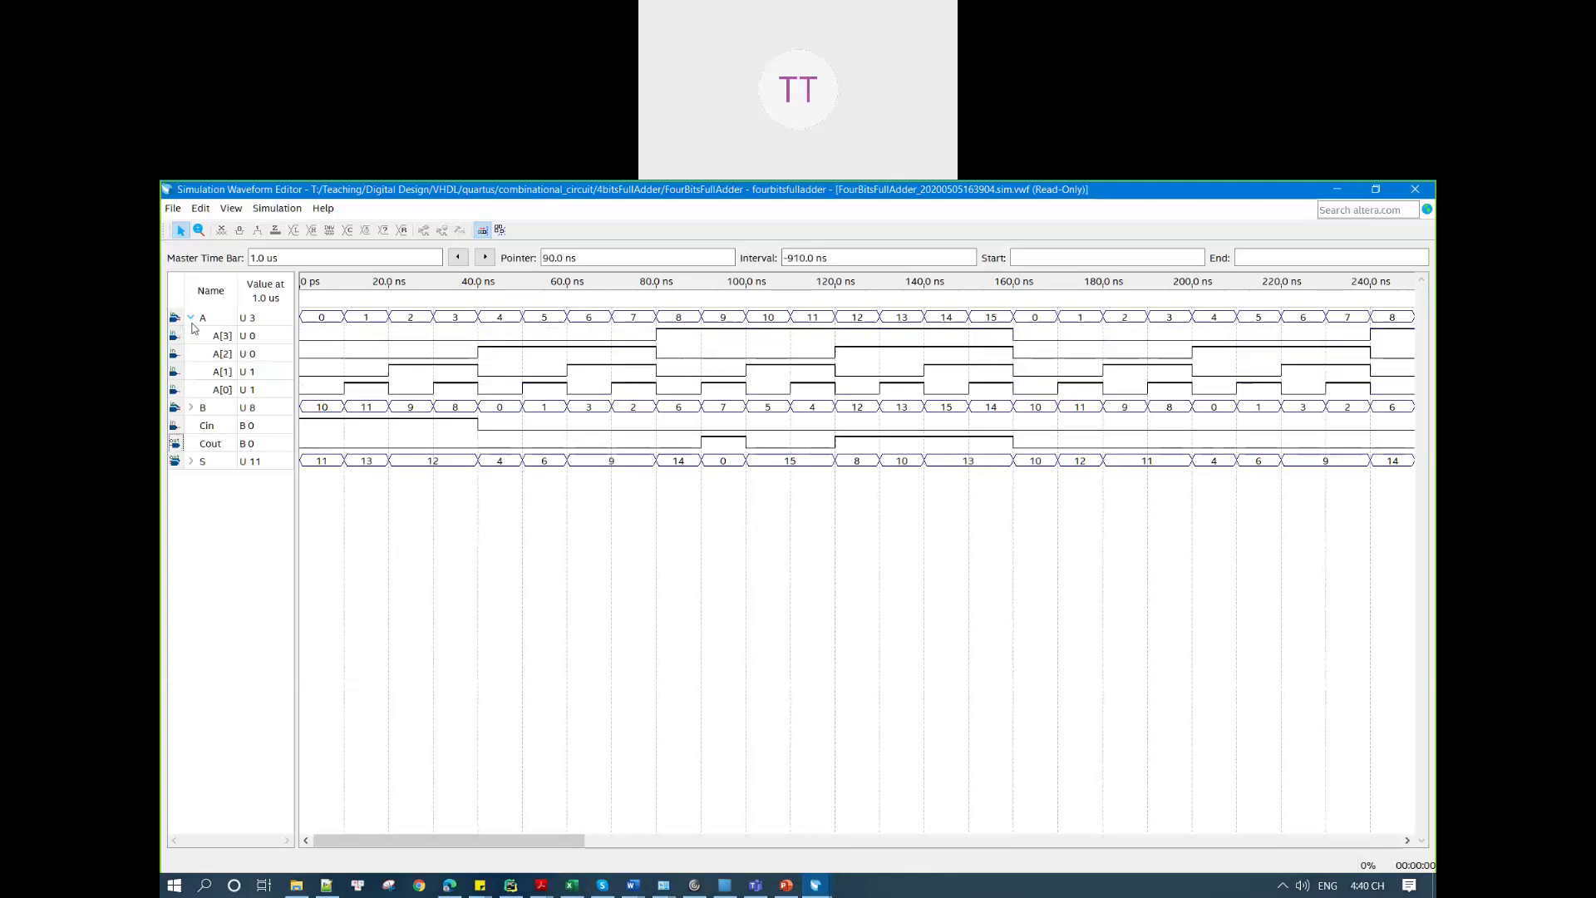
pyautogui.click(191, 408)
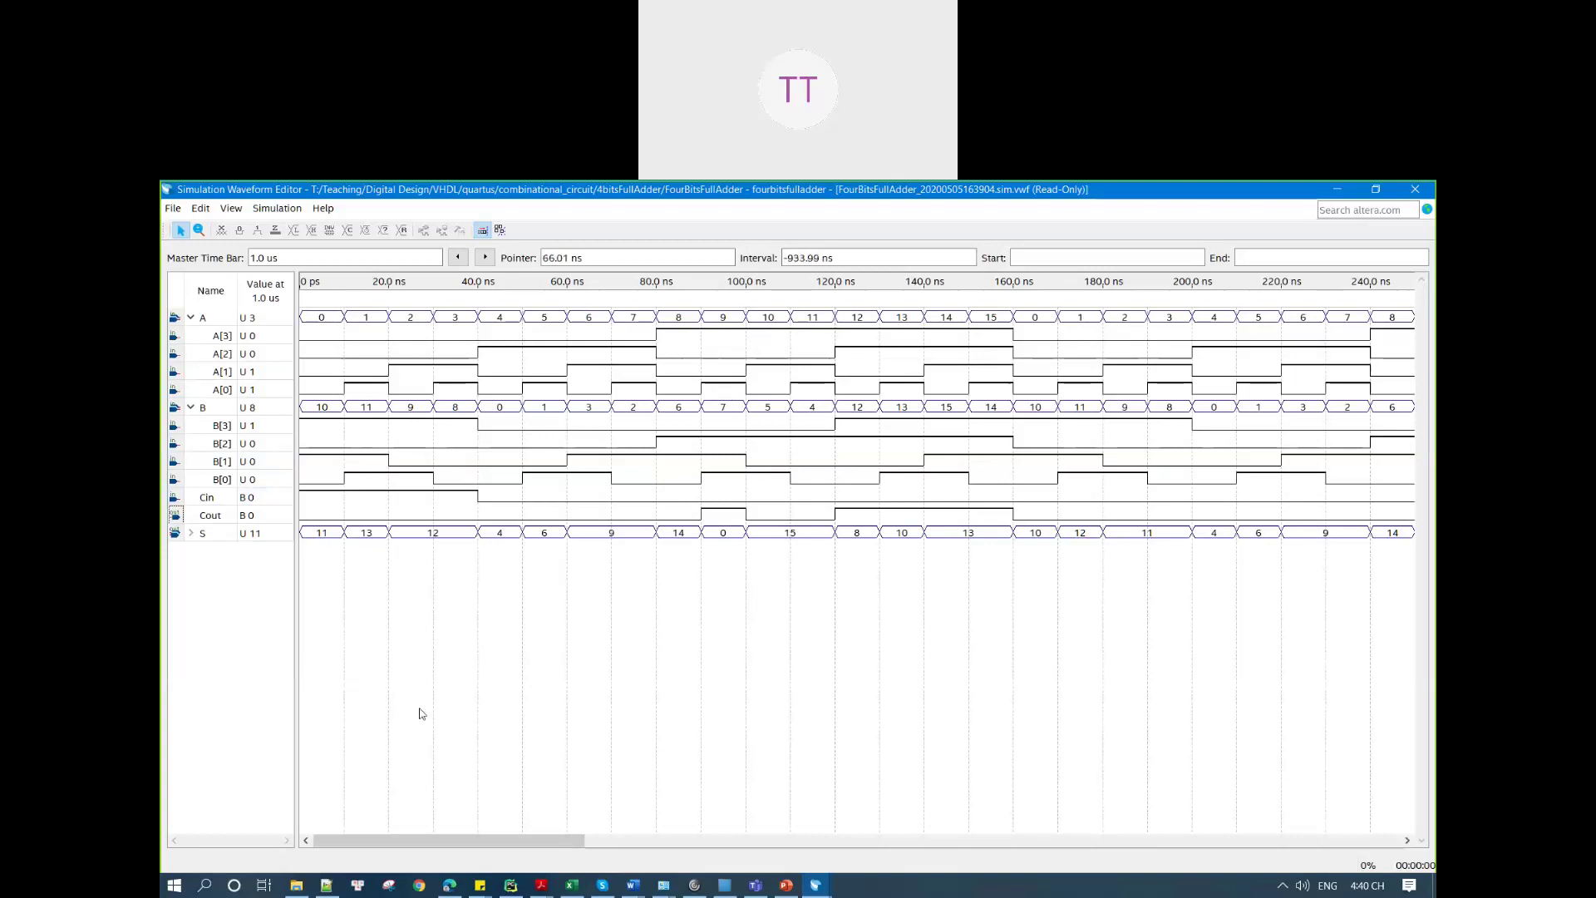
pyautogui.click(193, 534)
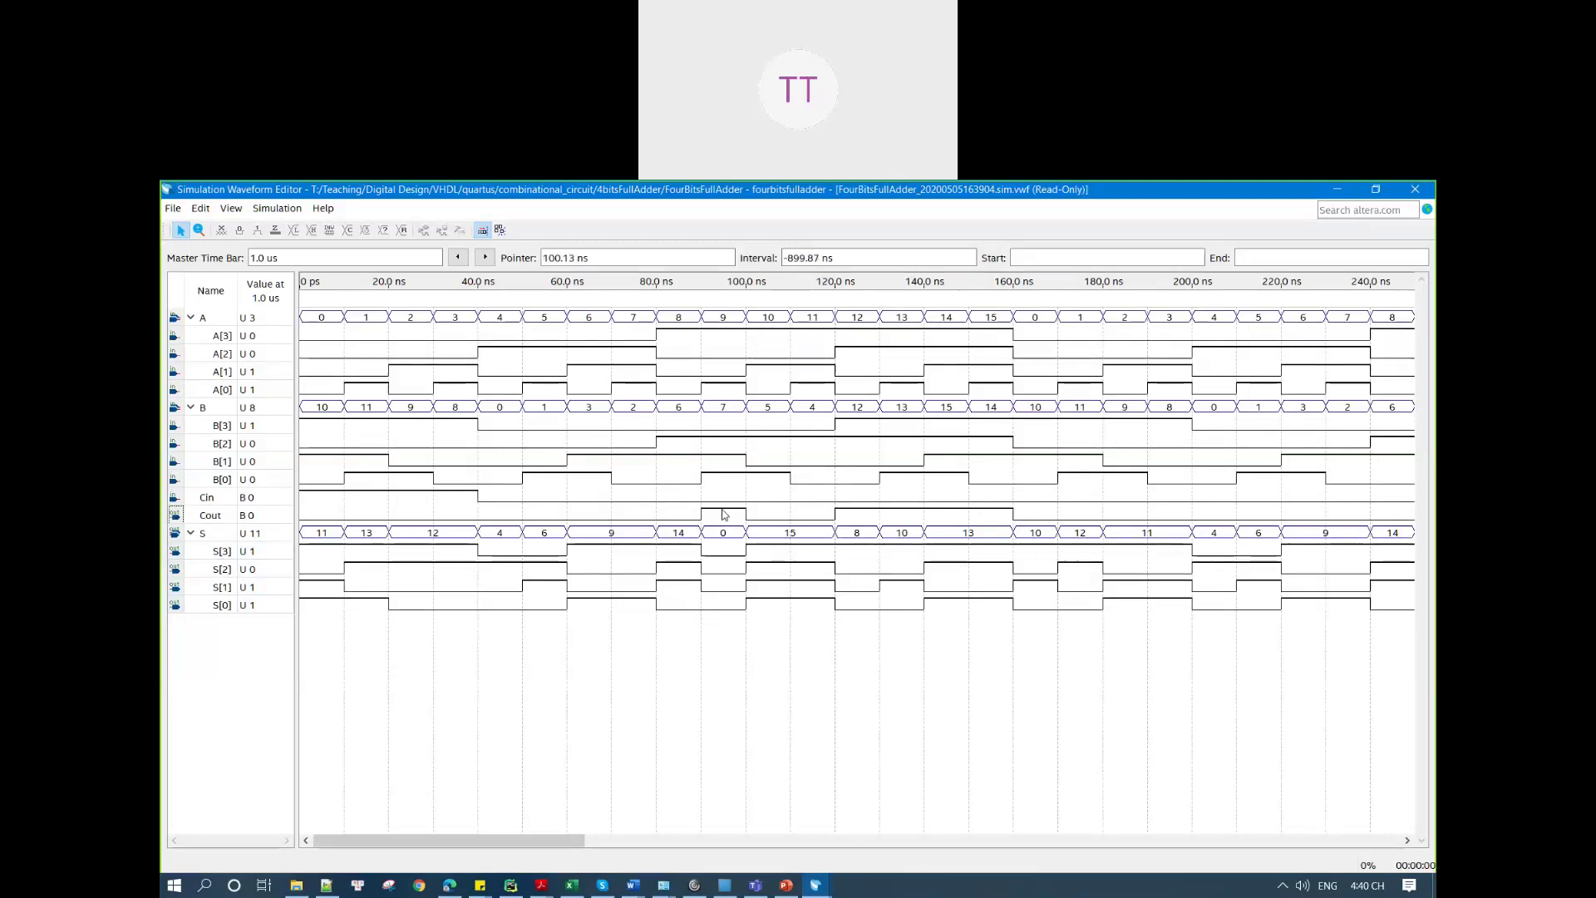
# Step: Collapse the S, A and B buses and check the sum between 90 and 100 ns
pyautogui.click(191, 533)
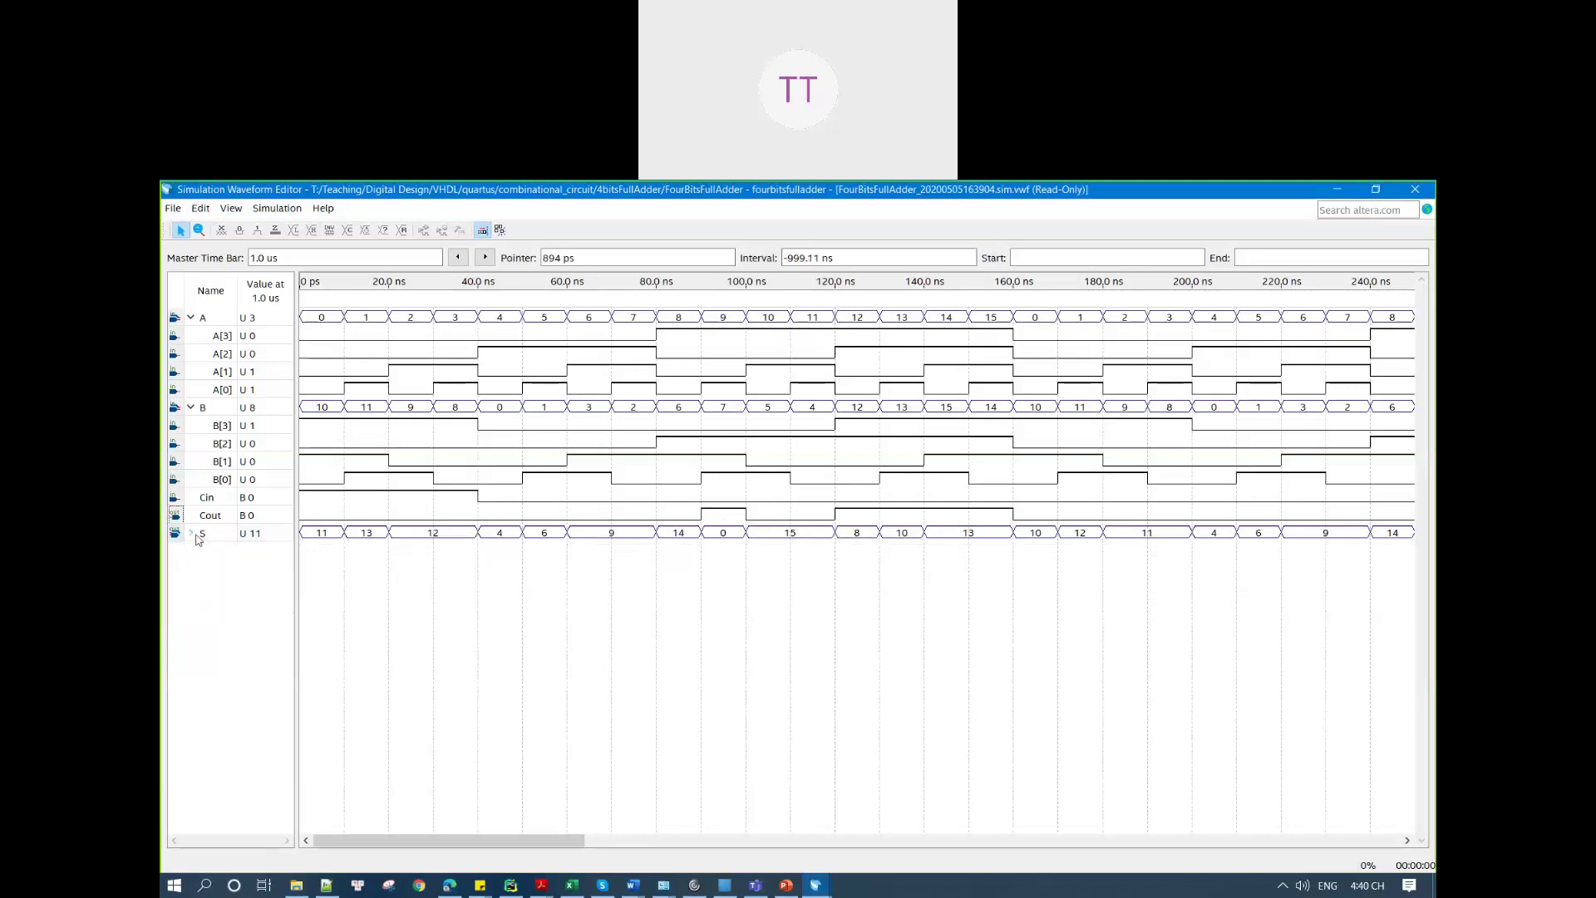
pyautogui.click(204, 408)
pyautogui.click(189, 317)
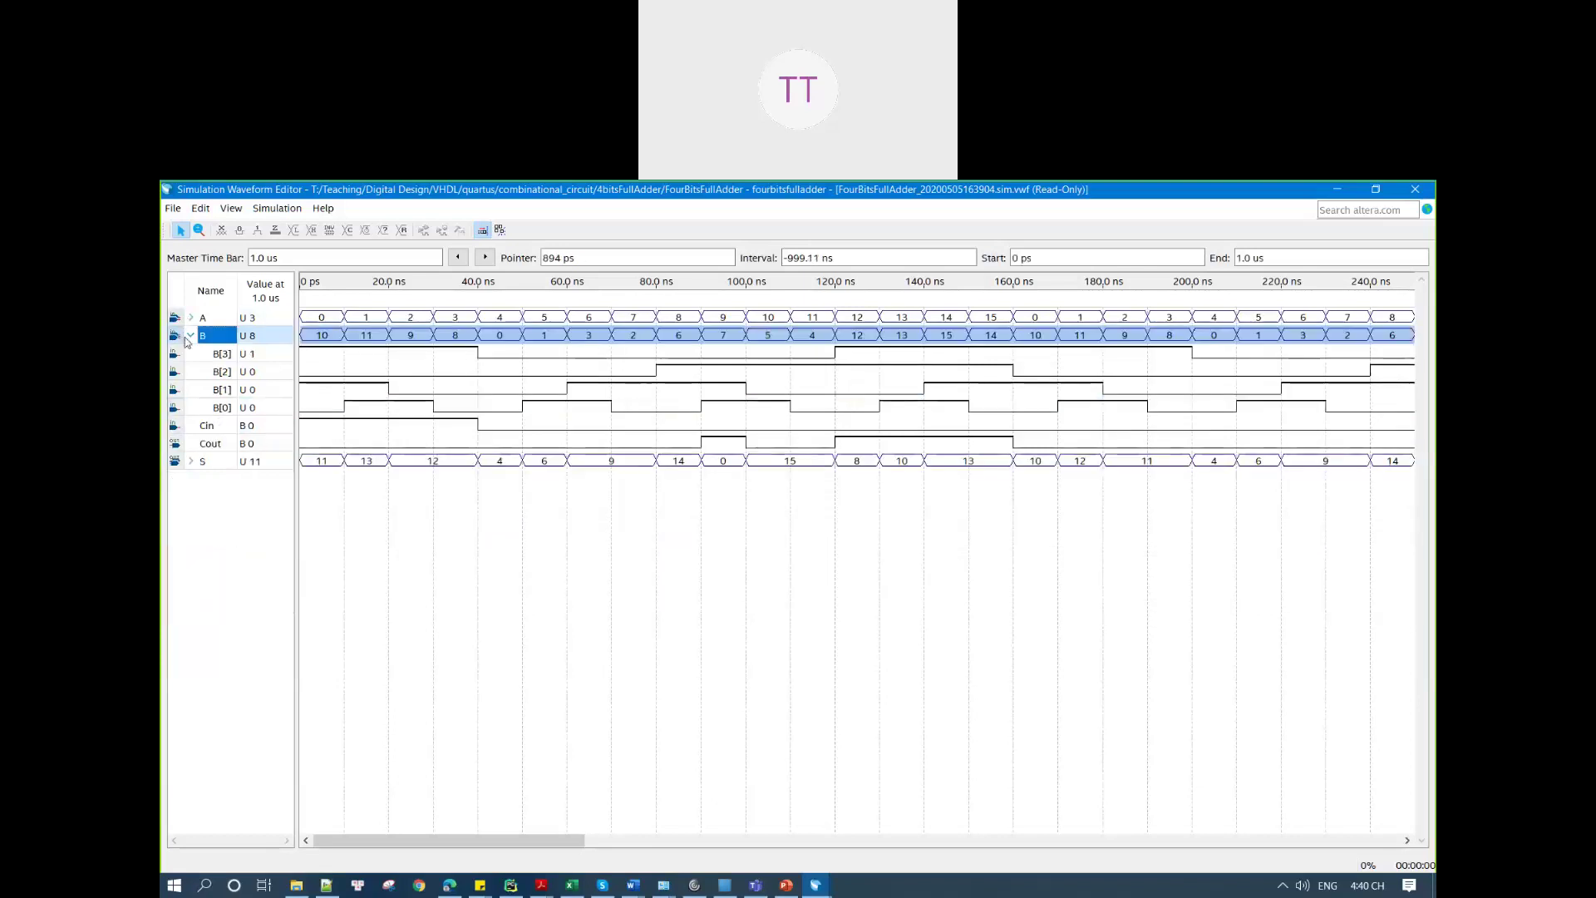
pyautogui.click(190, 334)
pyautogui.click(705, 399)
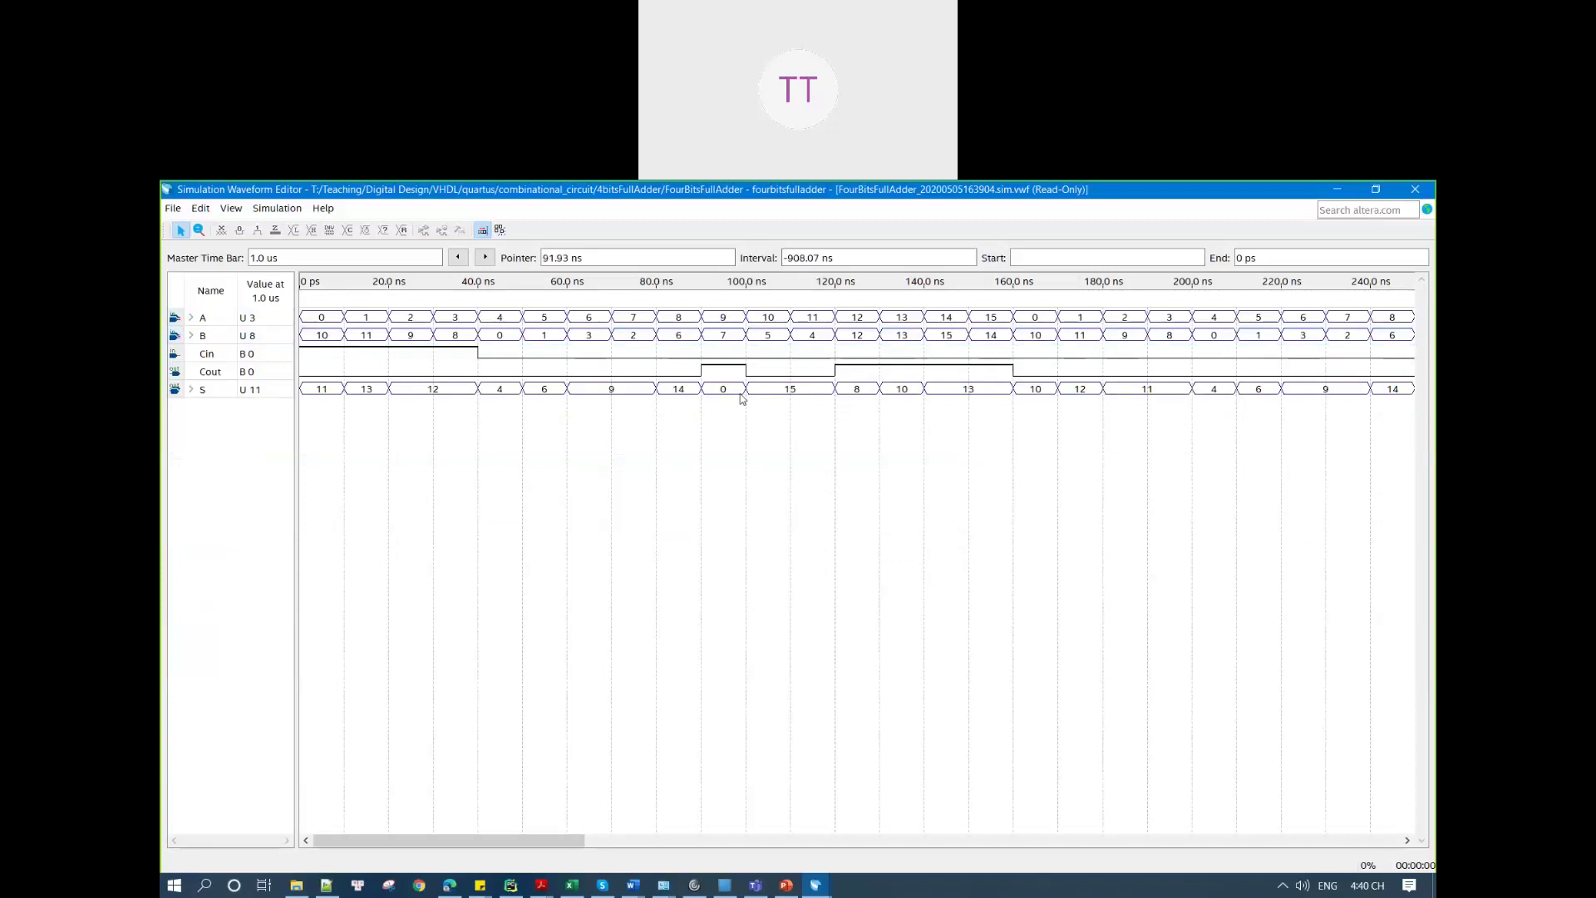